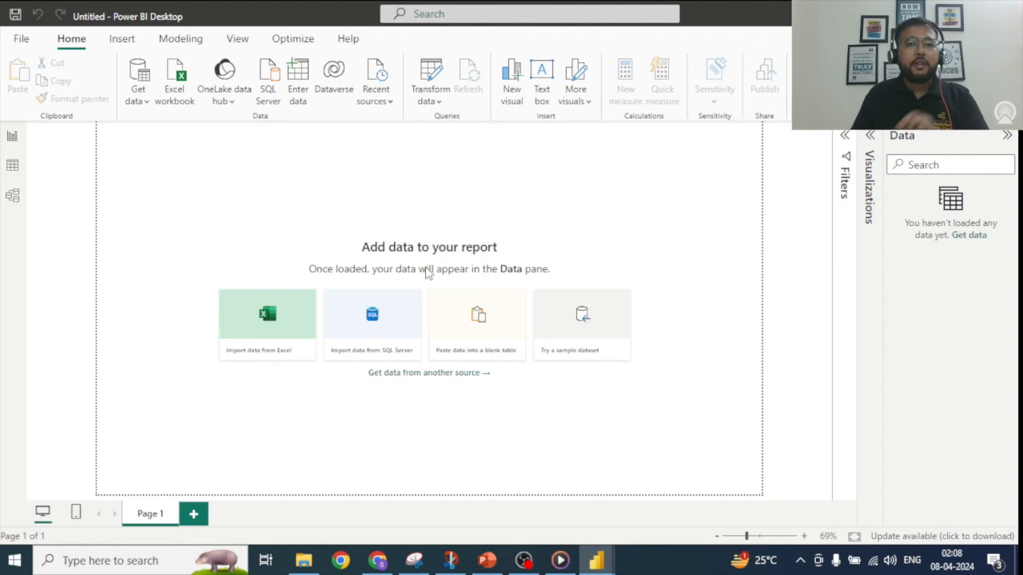
# Step: Open the Power Query Editor to transform data and check the available new source types
pyautogui.click(438, 102)
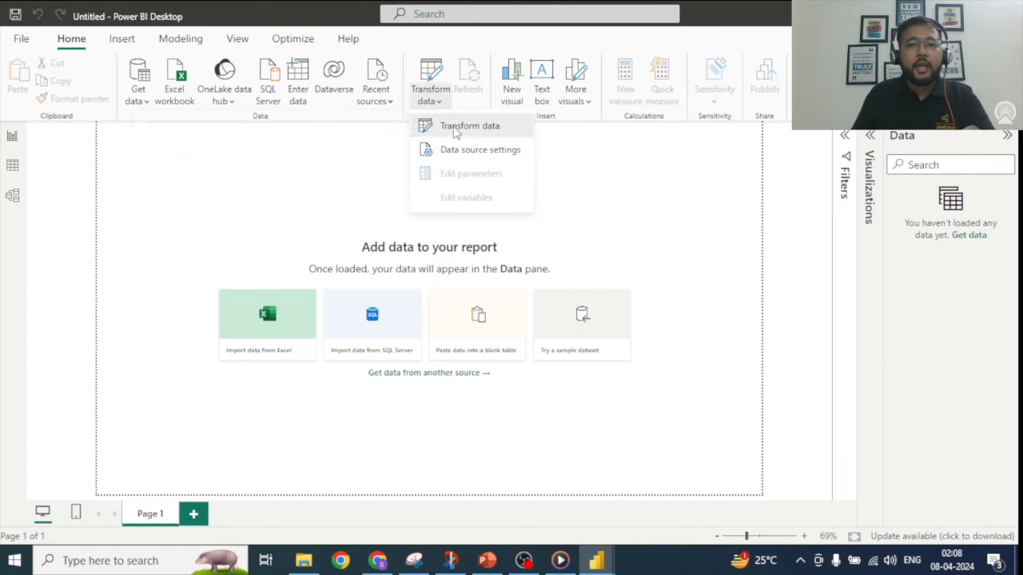
pyautogui.click(450, 127)
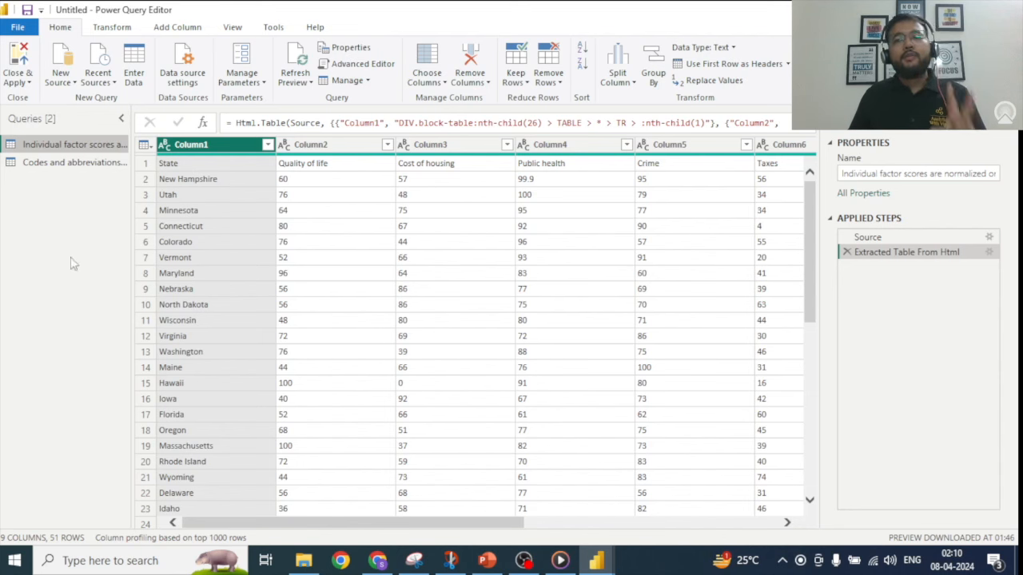
pyautogui.click(68, 86)
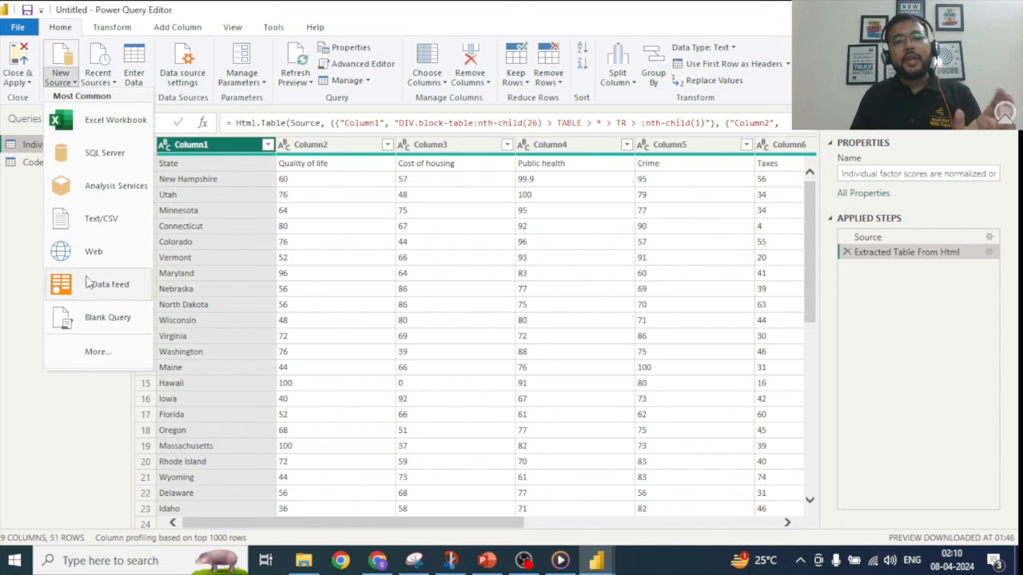
pyautogui.click(68, 447)
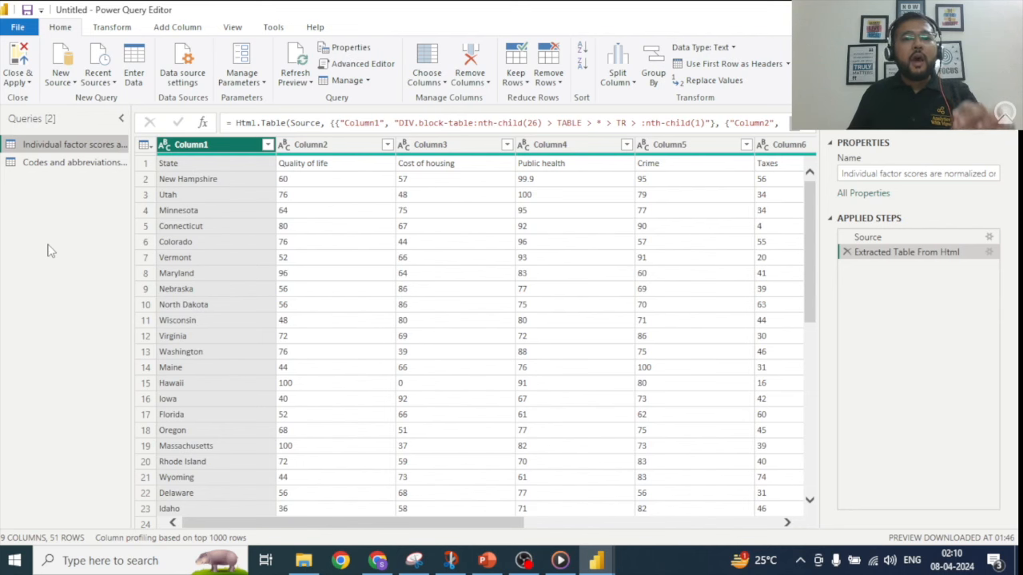
# Step: Rename the individual factor scores query to "Individual Factor scores"
pyautogui.rightClick(75, 151)
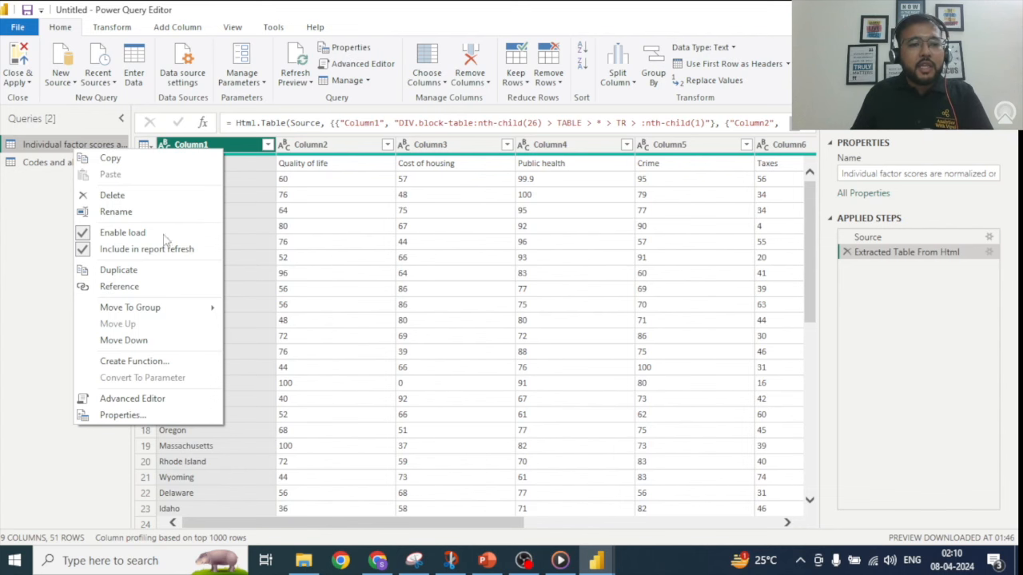
pyautogui.click(126, 212)
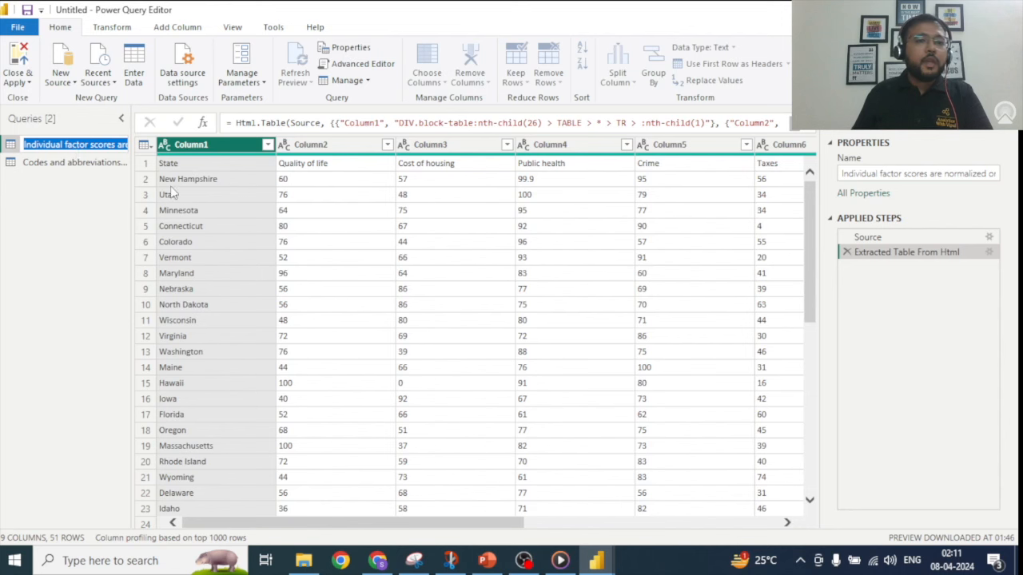
pyautogui.press('End')
pyautogui.press('BackSpace')
pyautogui.press('BackSpace')
pyautogui.press('BackSpace')
pyautogui.press('BackSpace')
pyautogui.press('BackSpace')
pyautogui.press('BackSpace')
pyautogui.press('BackSpace')
pyautogui.press('BackSpace')
pyautogui.press('BackSpace')
pyautogui.press('BackSpace')
pyautogui.press('BackSpace')
pyautogui.press('BackSpace')
pyautogui.press('BackSpace')
pyautogui.press('BackSpace')
pyautogui.press('BackSpace')
pyautogui.press('BackSpace')
pyautogui.press('BackSpace')
pyautogui.press('BackSpace')
pyautogui.press('BackSpace')
pyautogui.press('BackSpace')
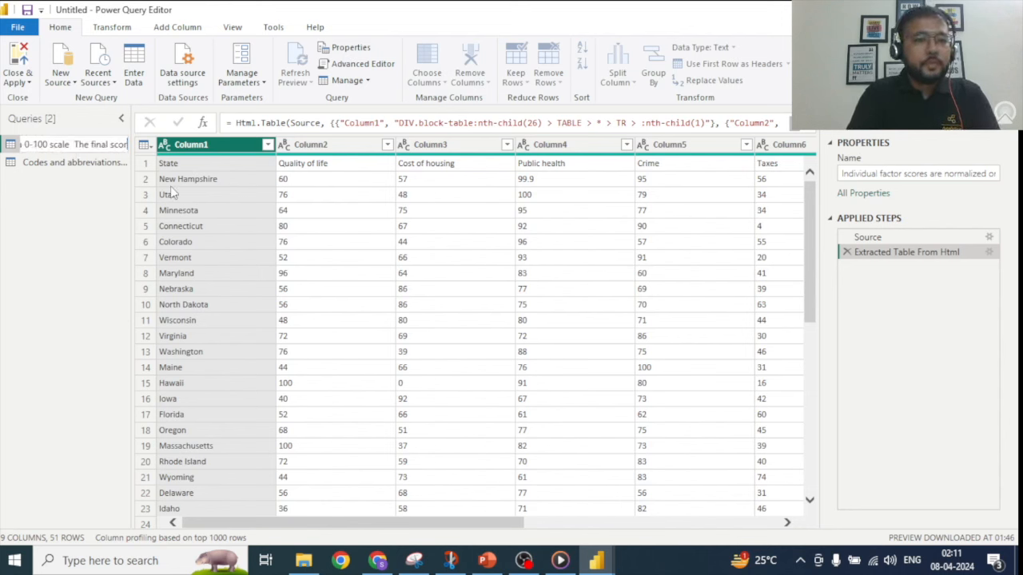
pyautogui.press('BackSpace')
pyautogui.press('BackSpace')
pyautogui.press('BackSpace')
pyautogui.press('BackSpace')
pyautogui.press('BackSpace')
pyautogui.press('BackSpace')
pyautogui.press('BackSpace')
pyautogui.press('BackSpace')
pyautogui.press('BackSpace')
pyautogui.press('BackSpace')
pyautogui.press('BackSpace')
pyautogui.press('BackSpace')
pyautogui.press('BackSpace')
pyautogui.press('BackSpace')
pyautogui.press('BackSpace')
pyautogui.press('BackSpace')
pyautogui.press('BackSpace')
pyautogui.press('BackSpace')
pyautogui.press('BackSpace')
pyautogui.press('BackSpace')
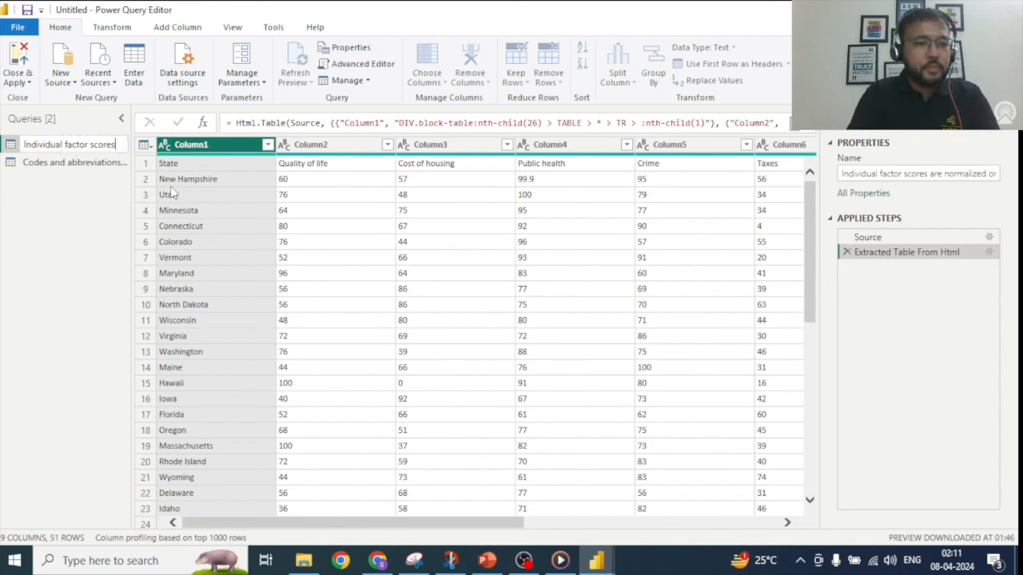
pyautogui.press('BackSpace')
pyautogui.write('Fact')
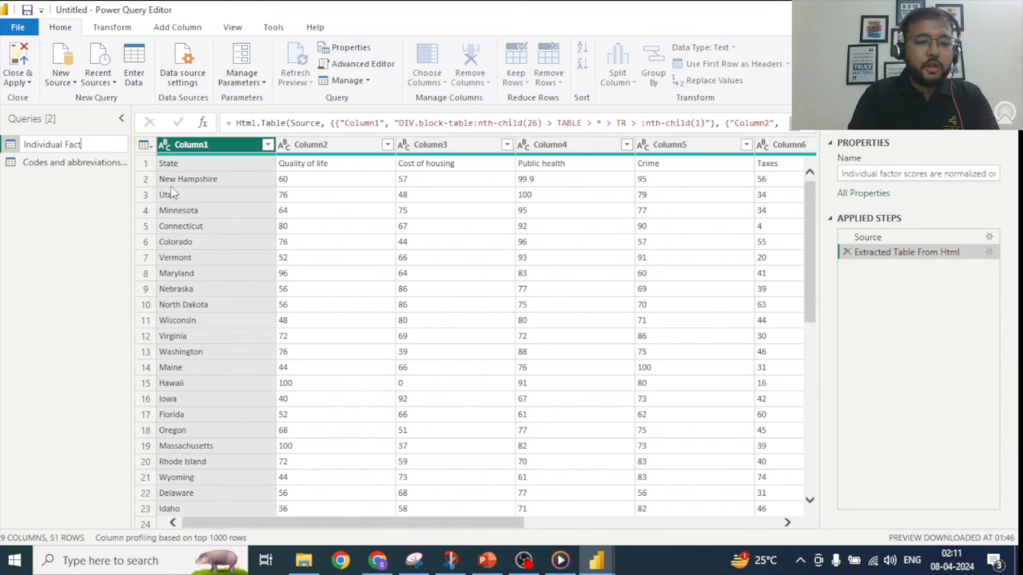
pyautogui.write('or scores')
pyautogui.press('Return')
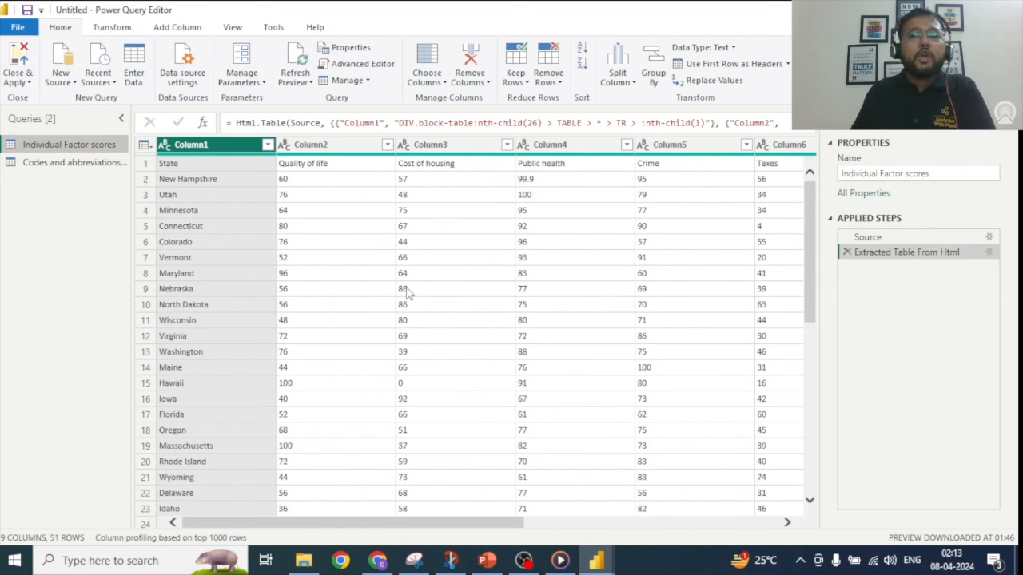
# Step: Promote the first row to headers and change the Quality of life column to Decimal Number, replacing its current type conversion
pyautogui.click(745, 64)
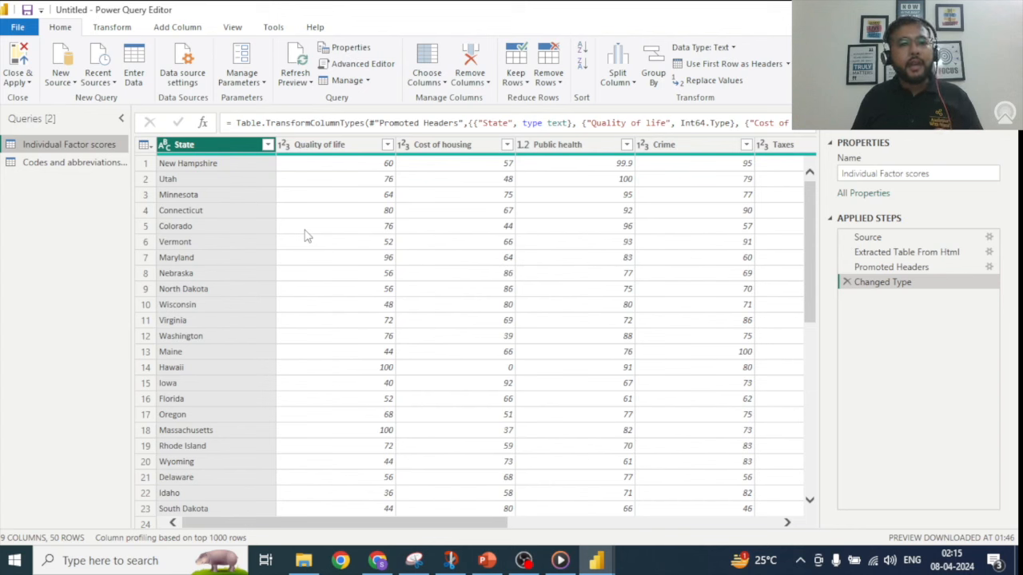
pyautogui.click(304, 236)
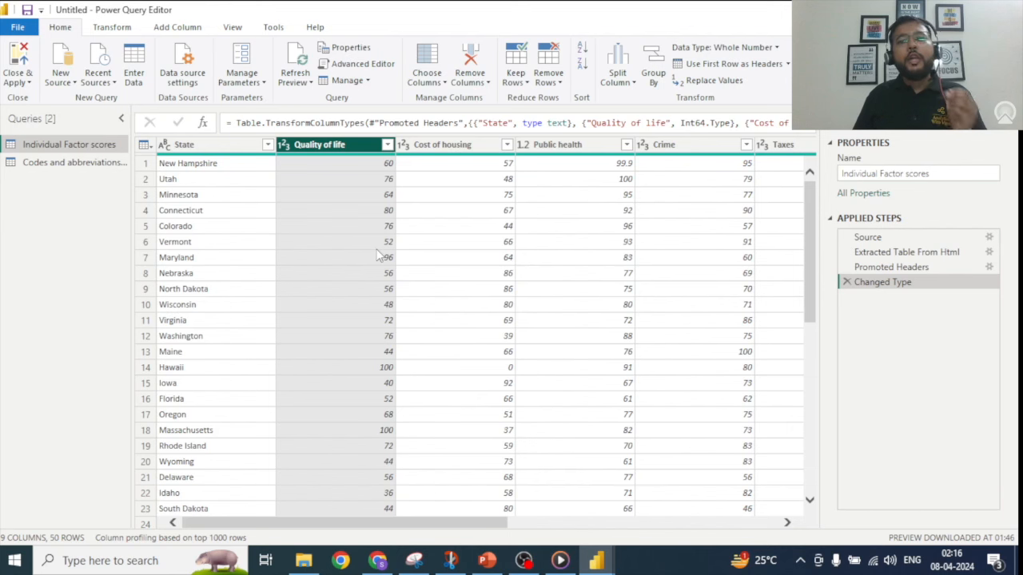
pyautogui.click(284, 146)
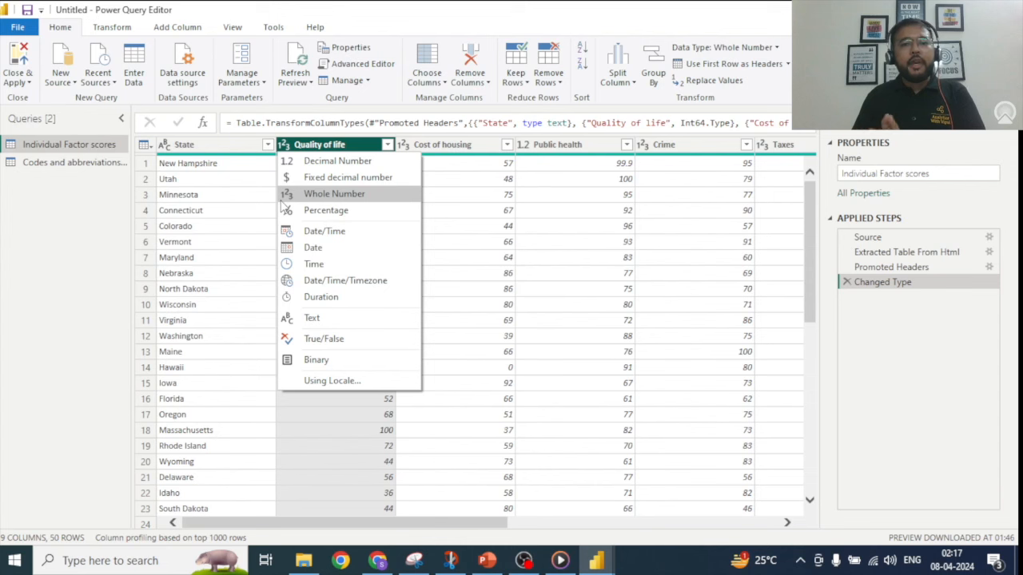
pyautogui.click(299, 163)
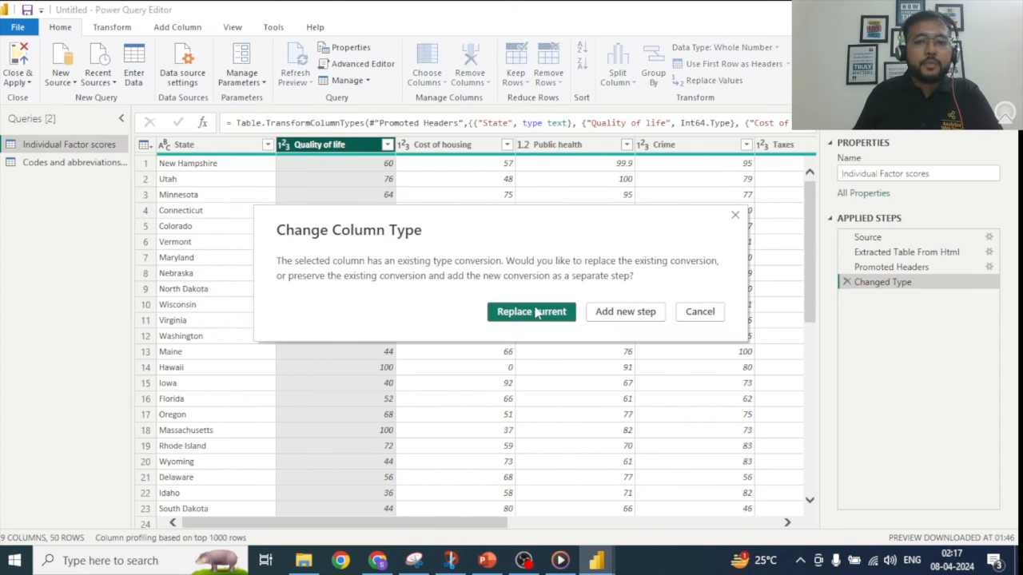
pyautogui.click(558, 316)
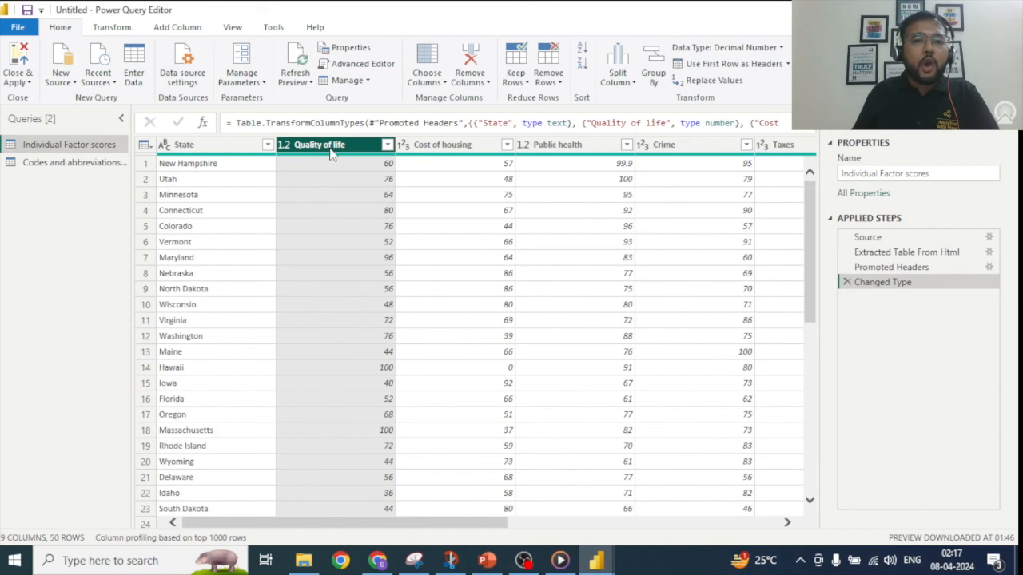
pyautogui.moveTo(282, 160)
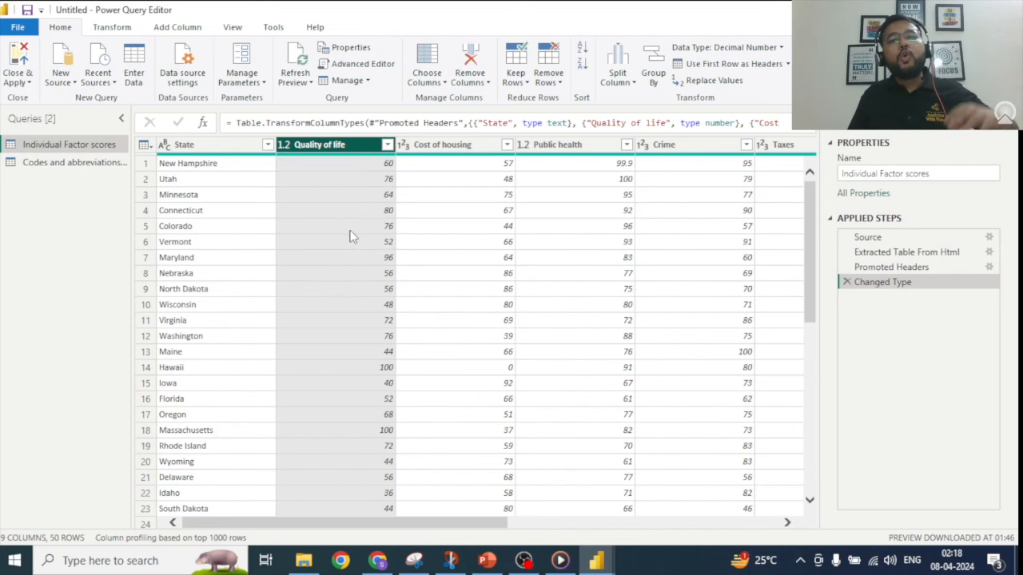
# Step: Remove the top 1 row from the Codes and abbreviations query
pyautogui.click(78, 165)
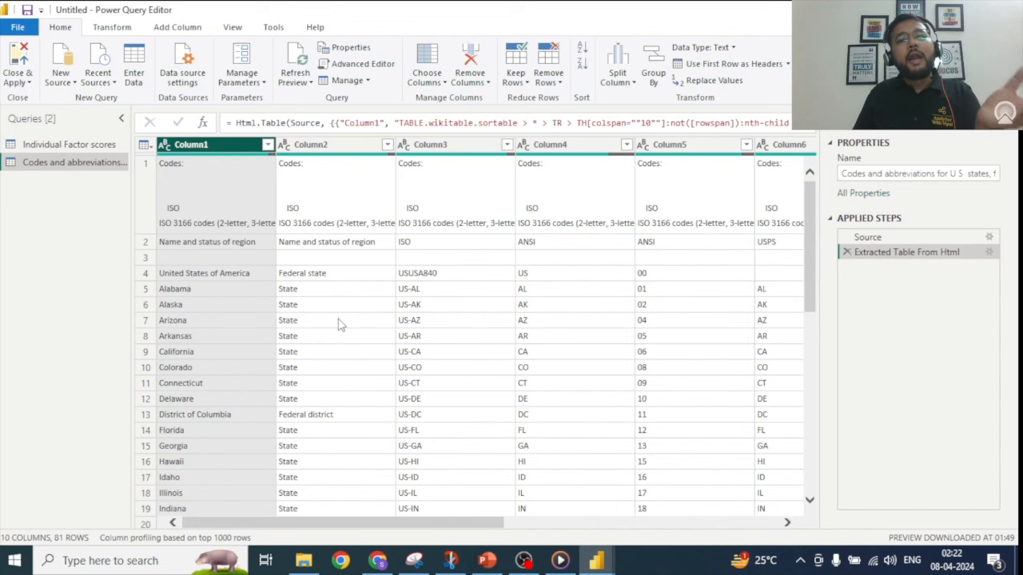
pyautogui.click(144, 192)
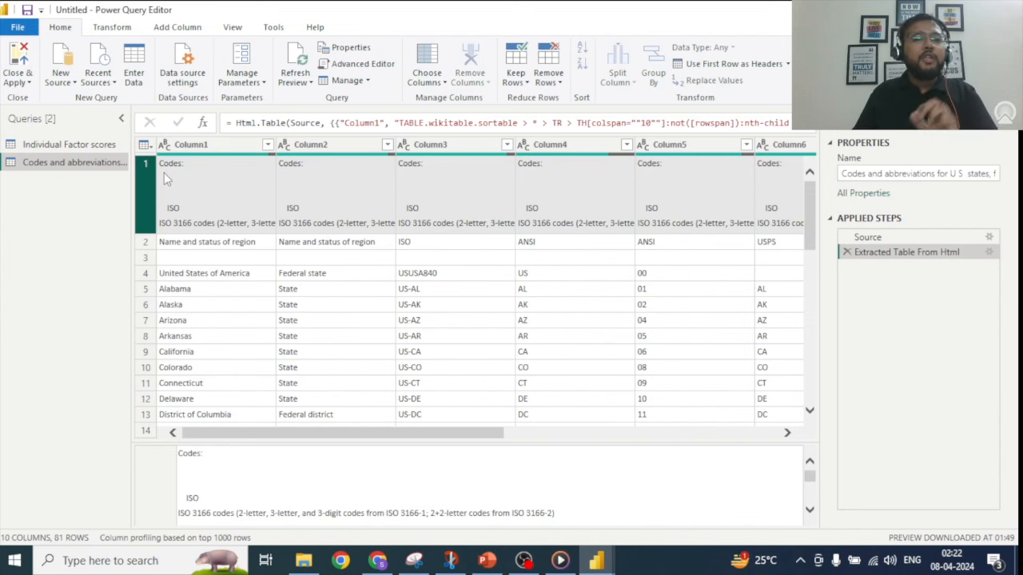
pyautogui.click(558, 90)
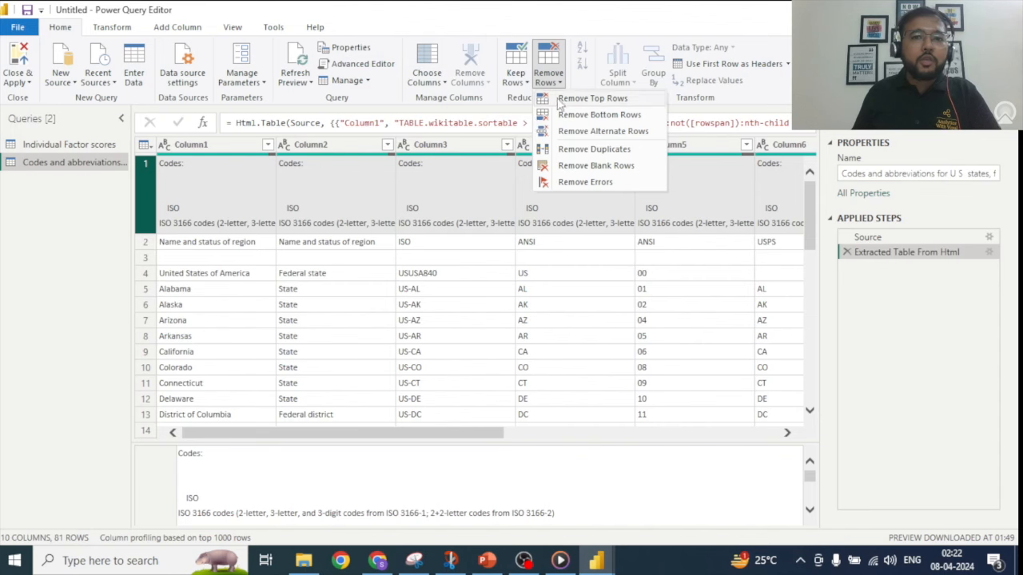
pyautogui.click(572, 101)
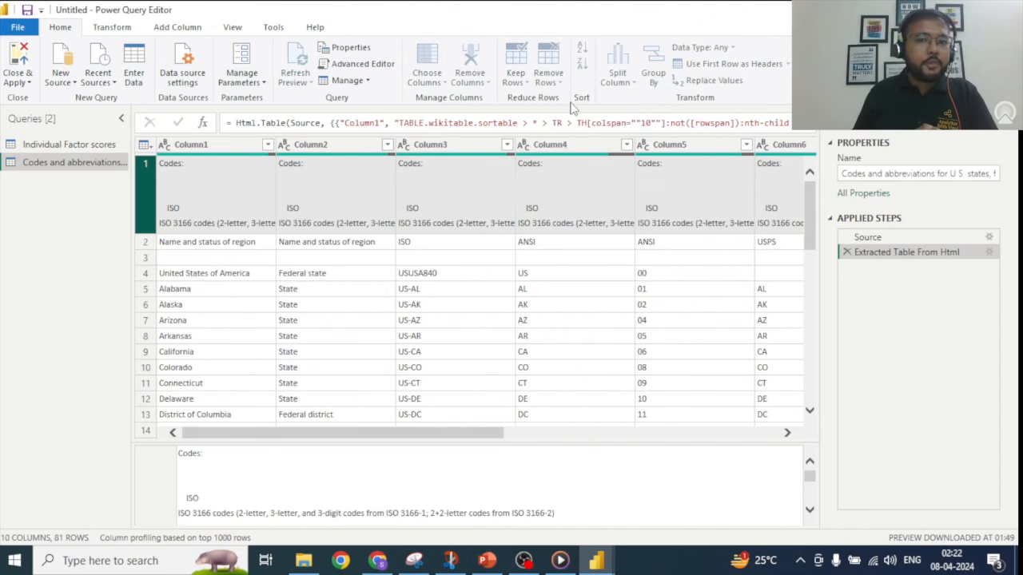
pyautogui.moveTo(496, 226); pyautogui.dragTo(509, 286)
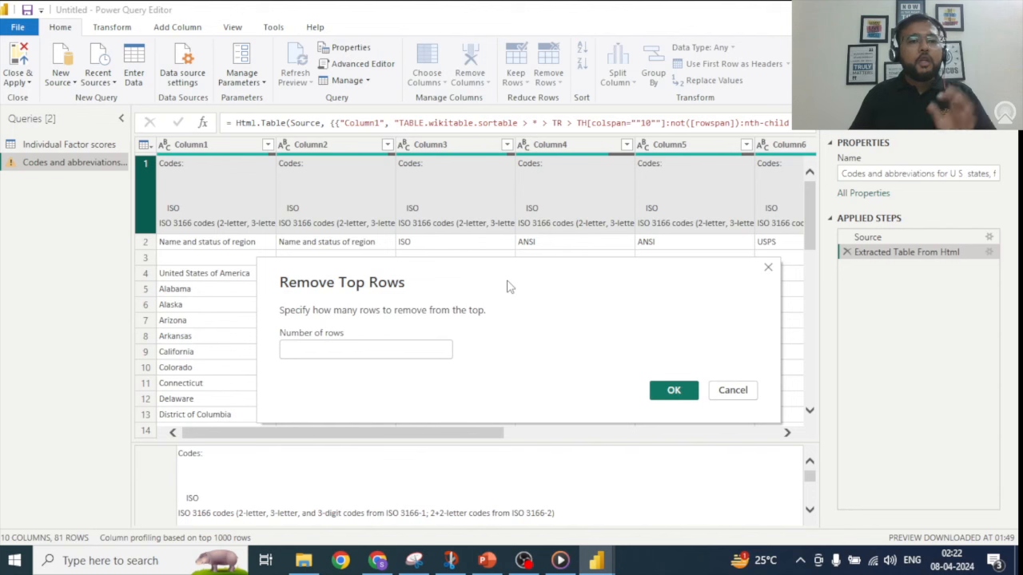
pyautogui.click(342, 348)
pyautogui.write('1')
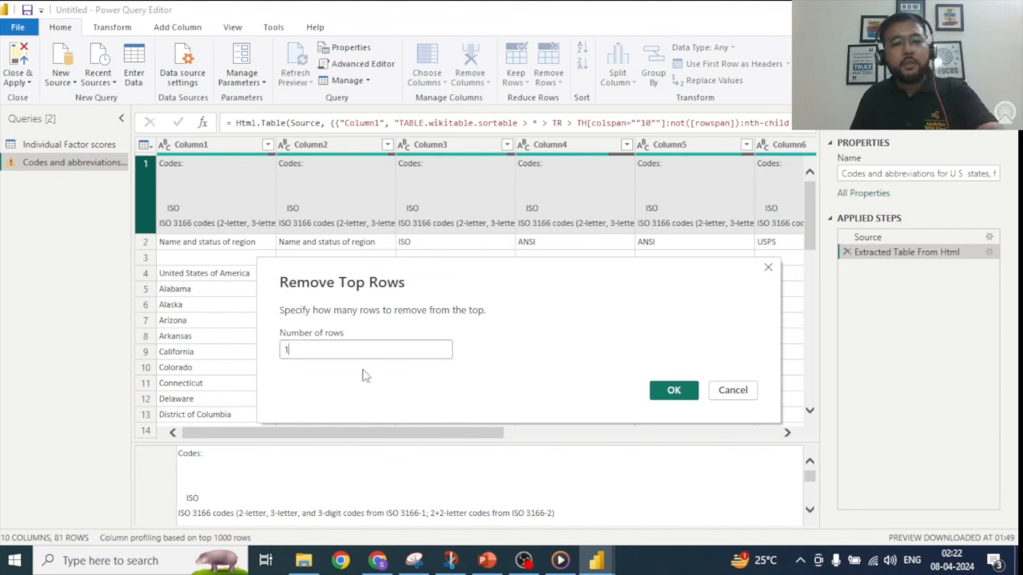
pyautogui.click(672, 393)
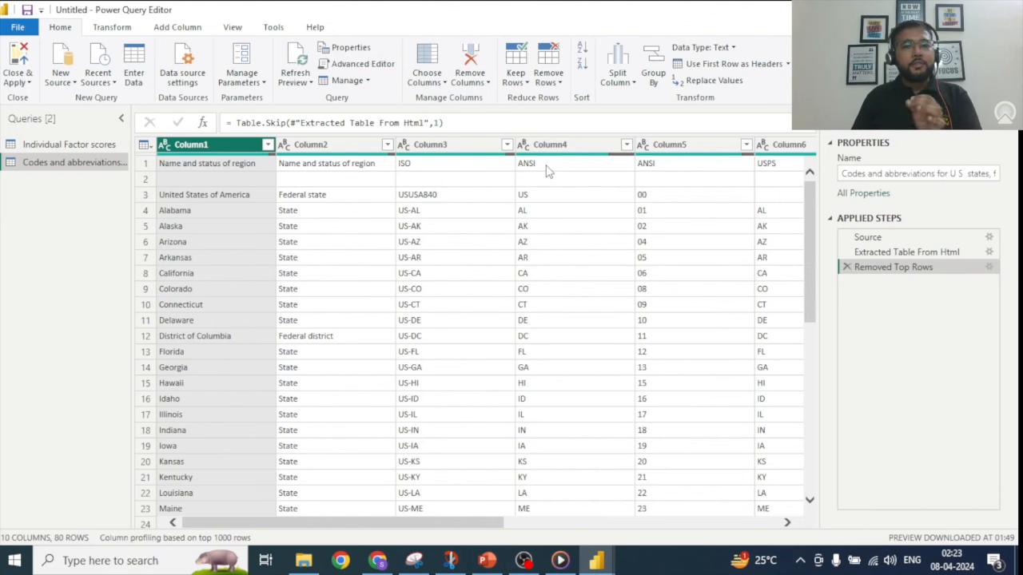
# Step: Use the first row as headers in the Codes and abbreviations query and remove empty entries from the Name and status of region column
pyautogui.click(734, 66)
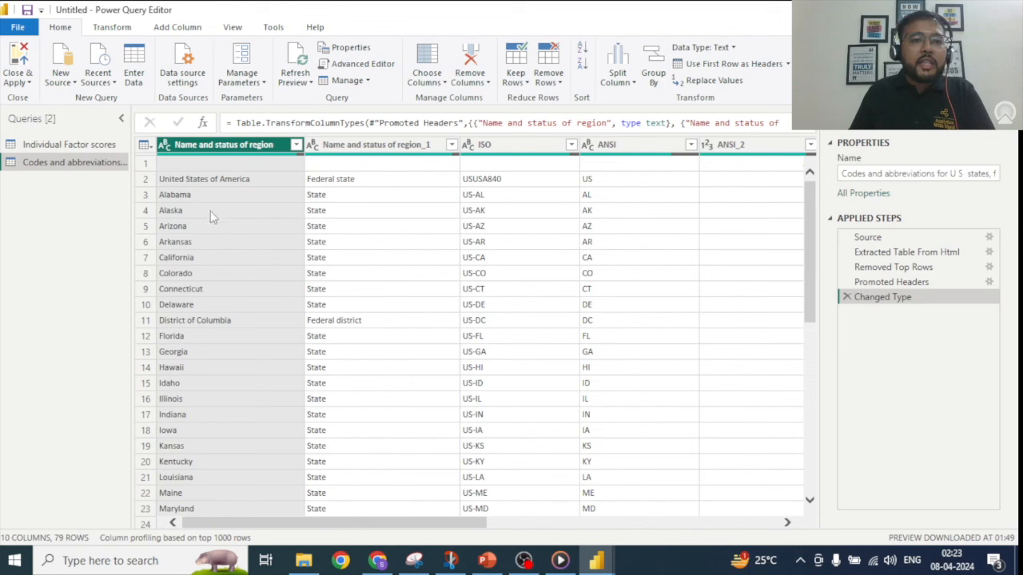
pyautogui.click(145, 163)
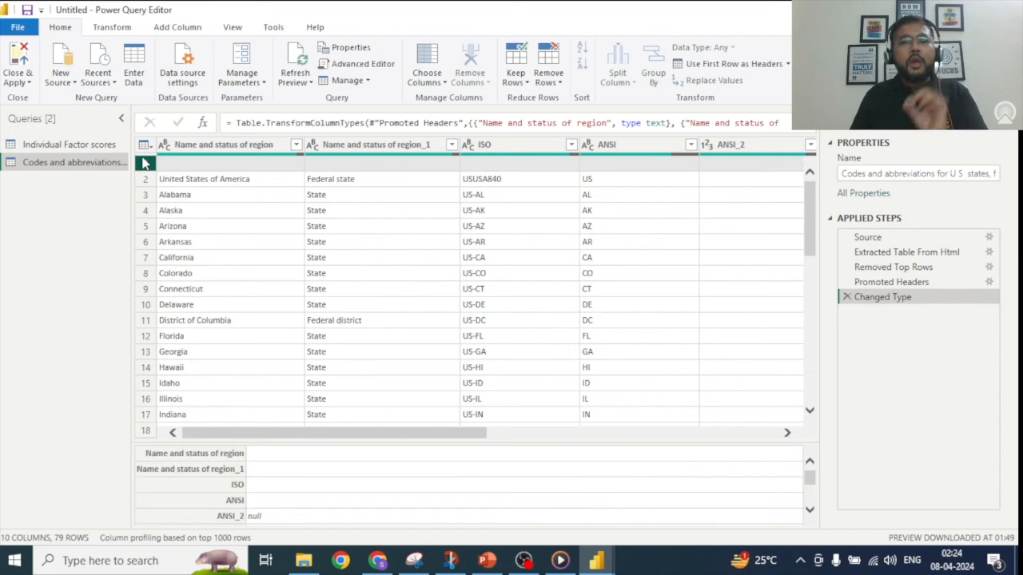
pyautogui.click(224, 145)
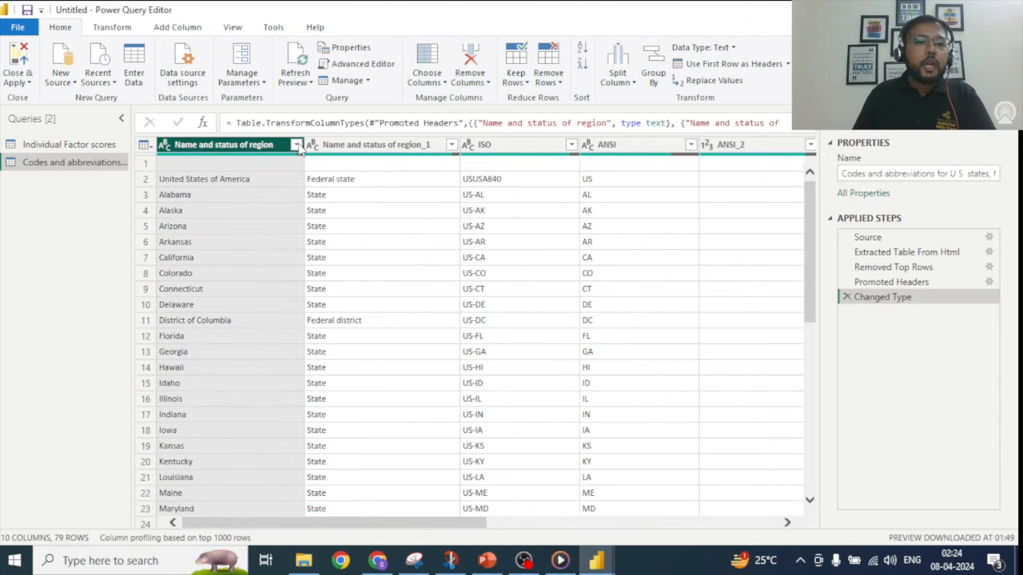
pyautogui.click(296, 144)
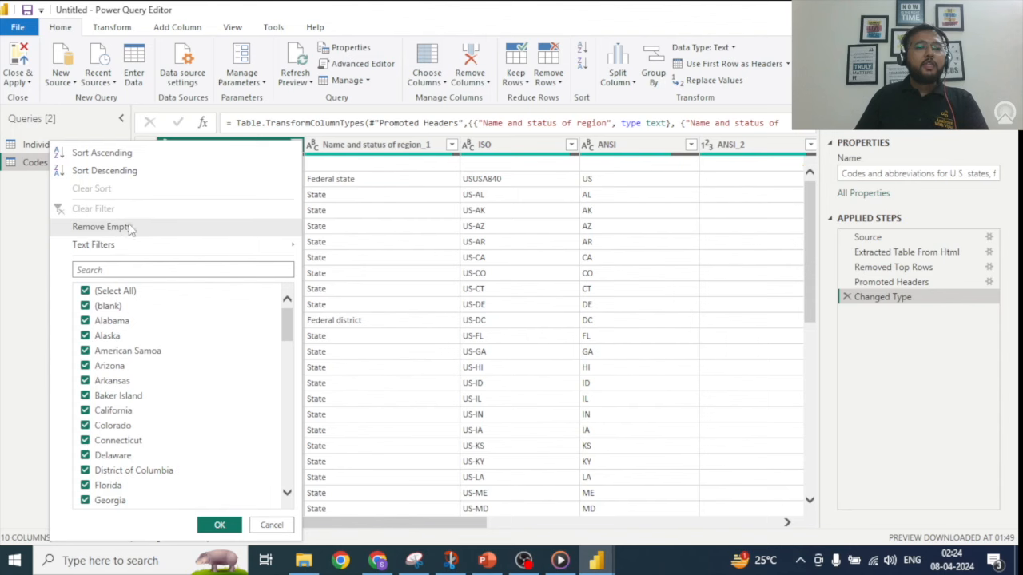
pyautogui.click(95, 228)
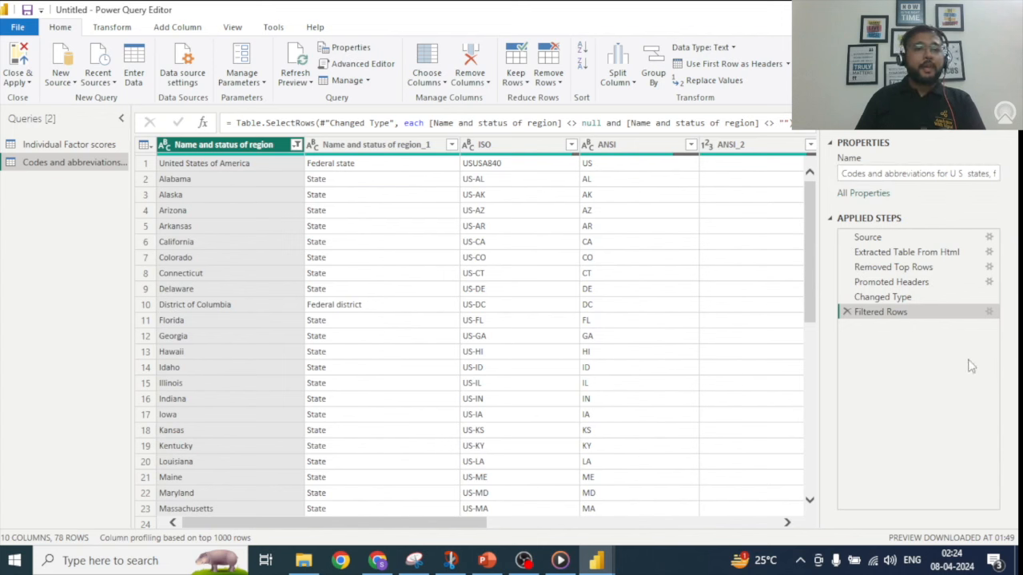
# Step: Replace "United States of America" with "USA" in the Name and status of region column
pyautogui.click(184, 166)
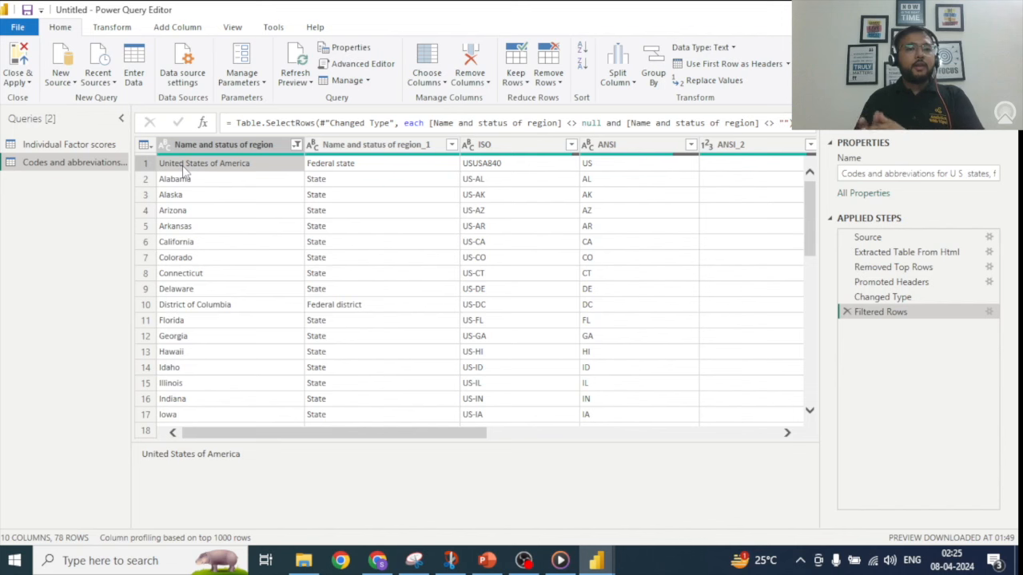
pyautogui.rightClick(184, 168)
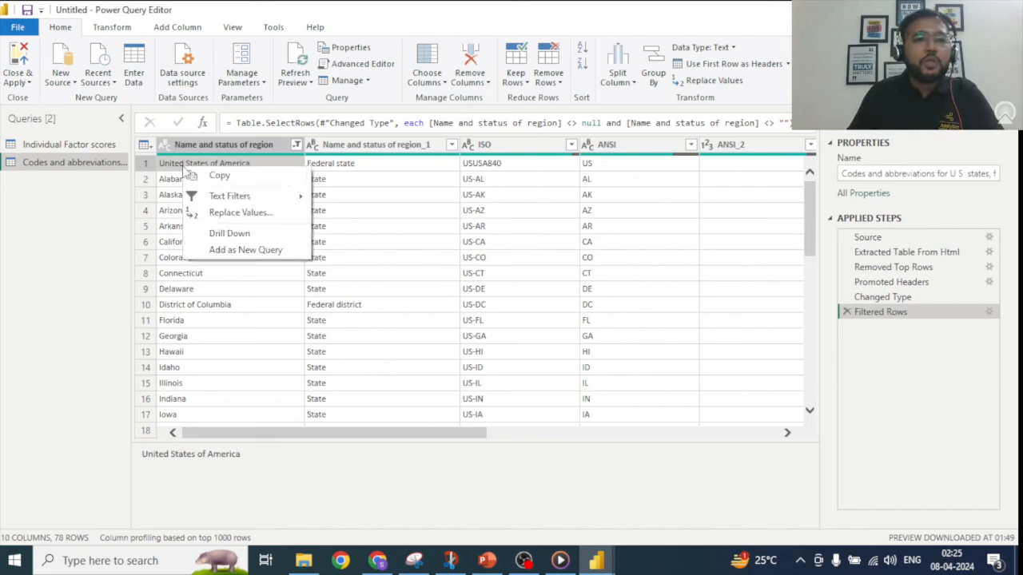
pyautogui.click(168, 166)
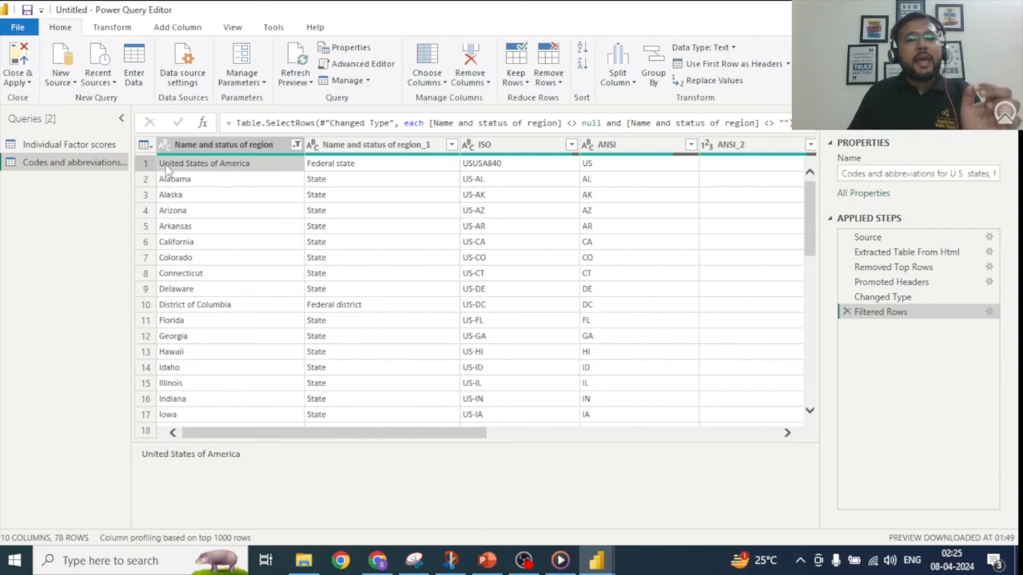
pyautogui.rightClick(168, 166)
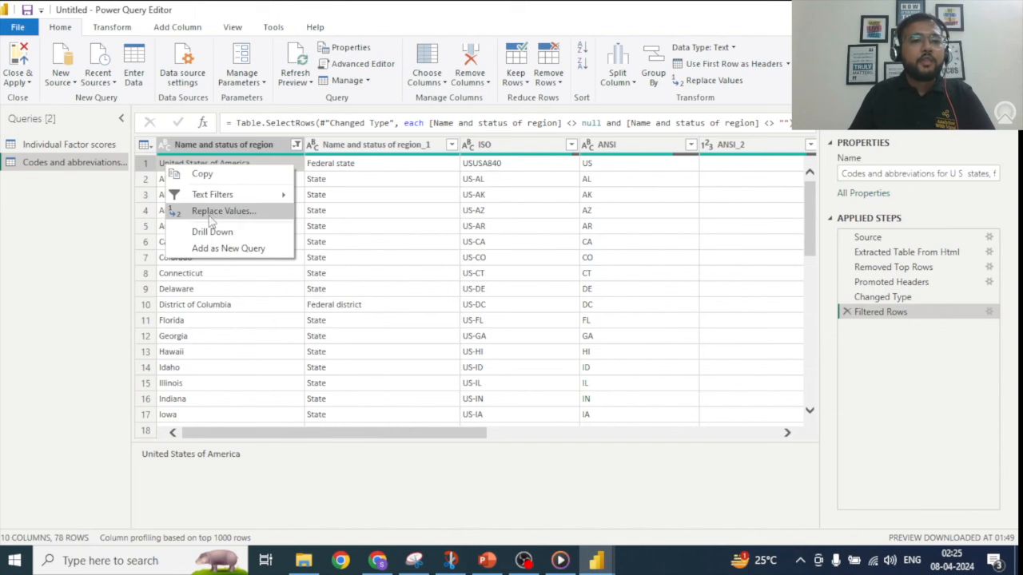
pyautogui.click(217, 211)
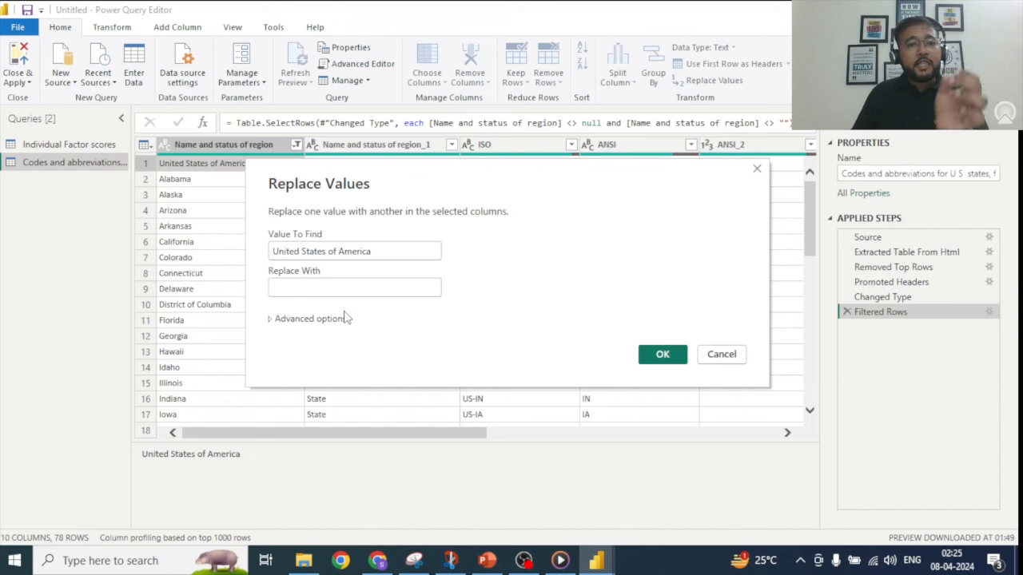
pyautogui.write('USA')
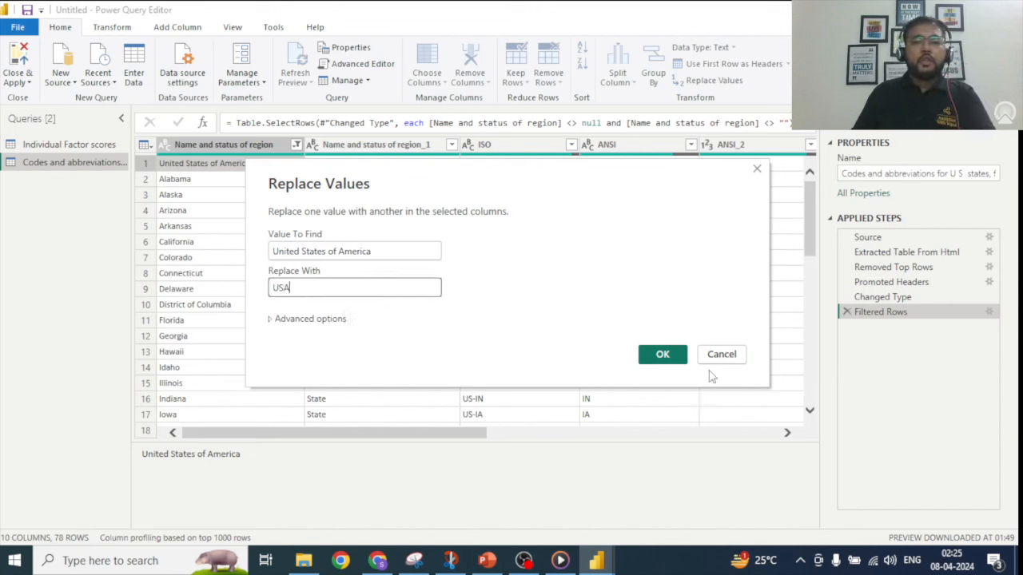
pyautogui.click(658, 356)
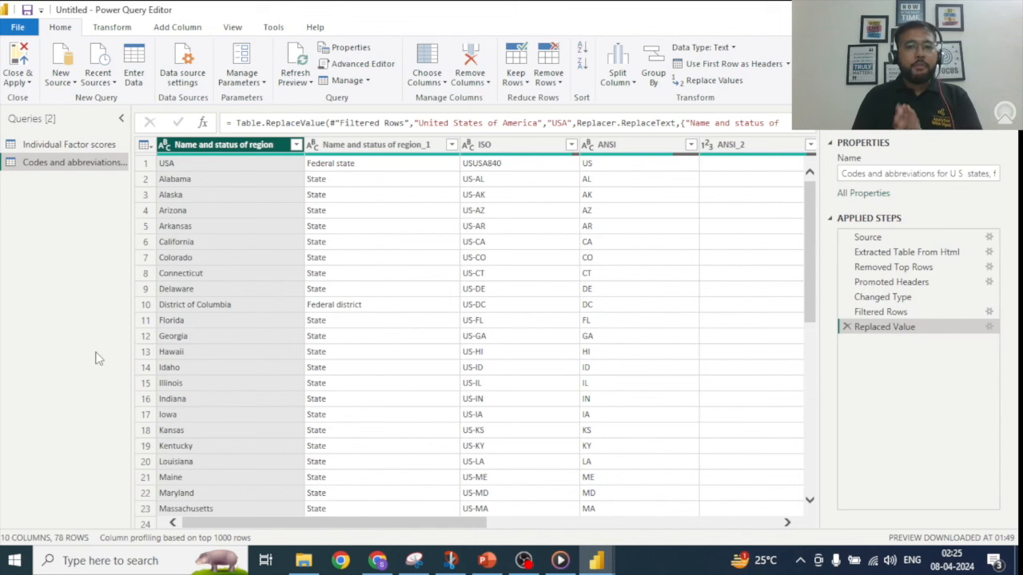
# Step: Remove the Otherabbreviations and AP columns from the Codes and abbreviations query
pyautogui.scroll(-1, 305, 233)
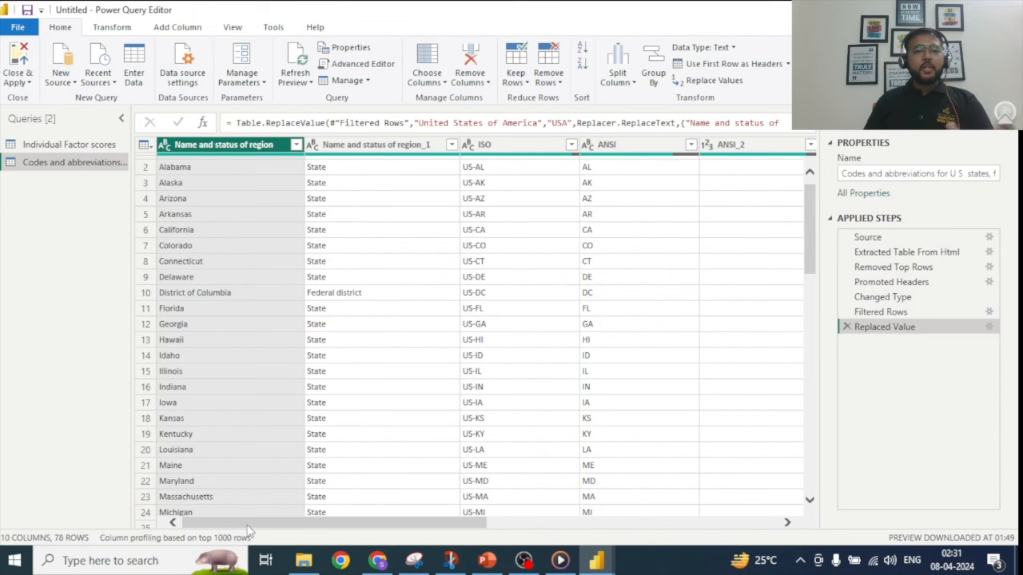
pyautogui.moveTo(274, 529); pyautogui.dragTo(367, 524)
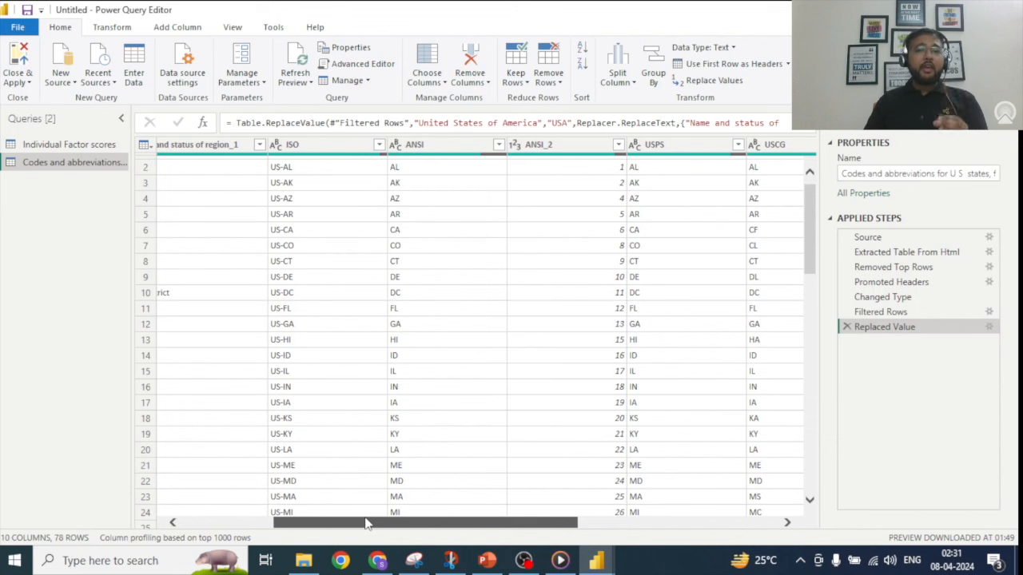
pyautogui.moveTo(366, 524); pyautogui.dragTo(246, 511)
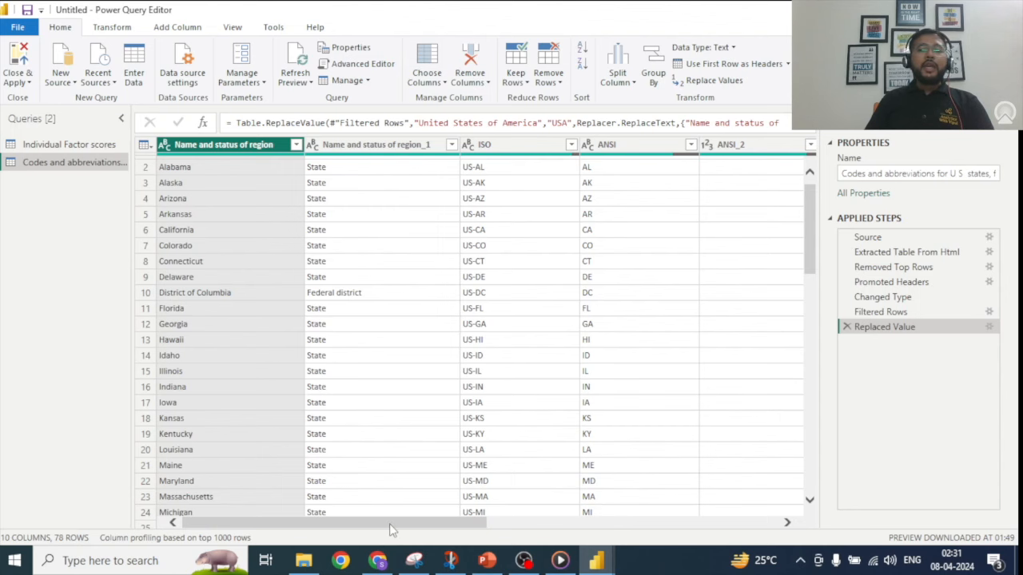
pyautogui.moveTo(390, 530); pyautogui.dragTo(681, 530)
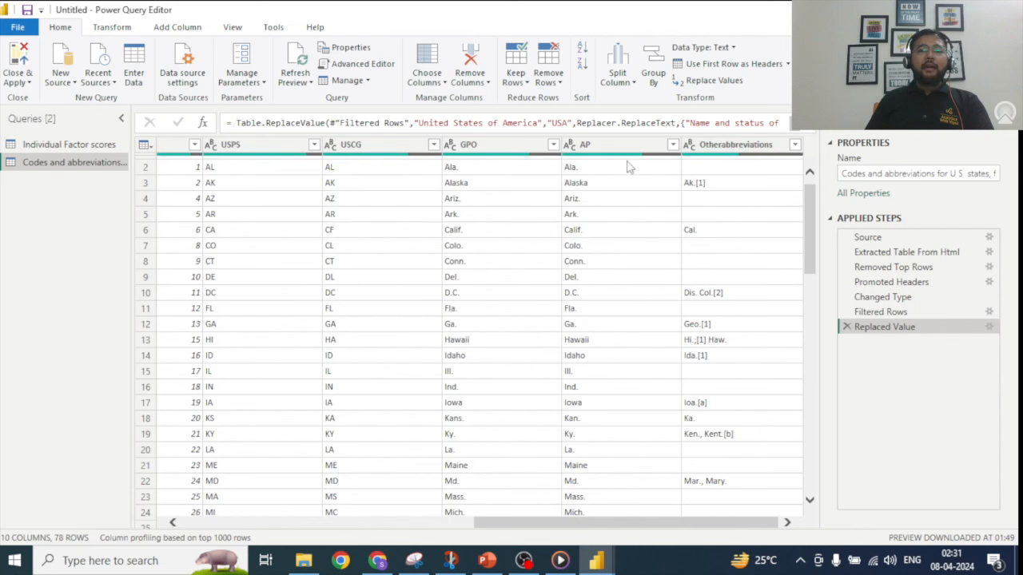
pyautogui.click(734, 147)
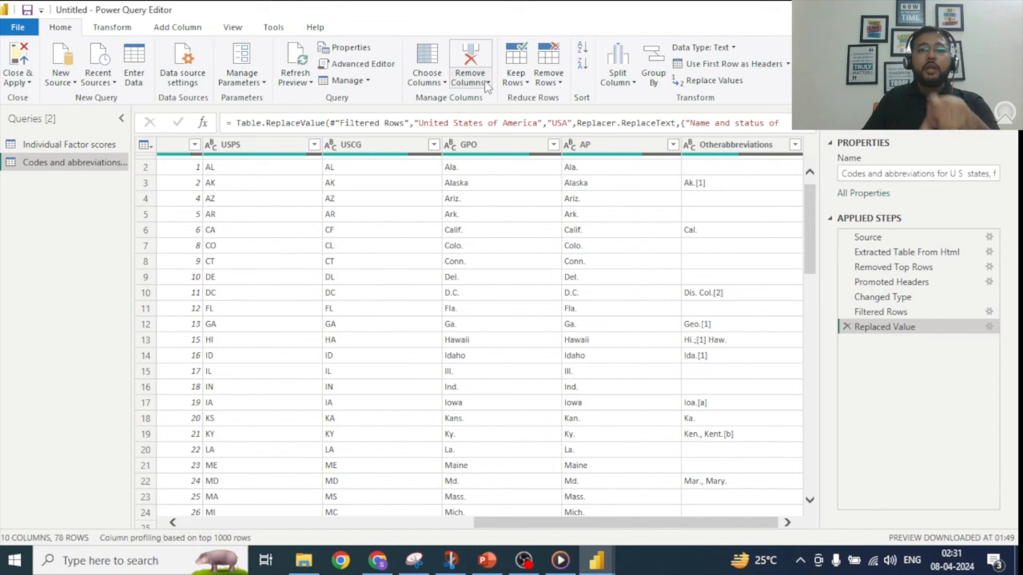
pyautogui.click(734, 146)
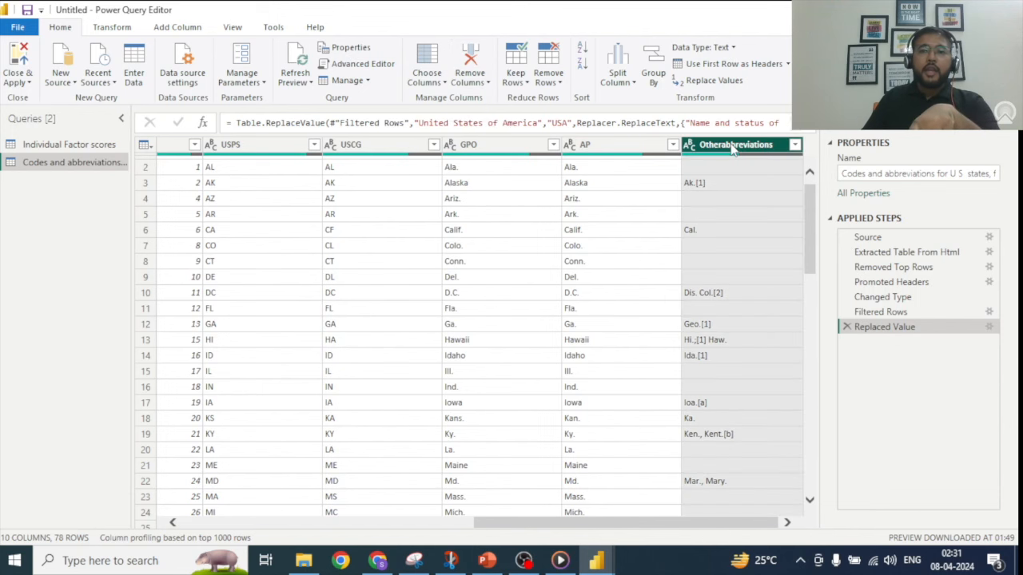
pyautogui.click(471, 82)
pyautogui.click(497, 99)
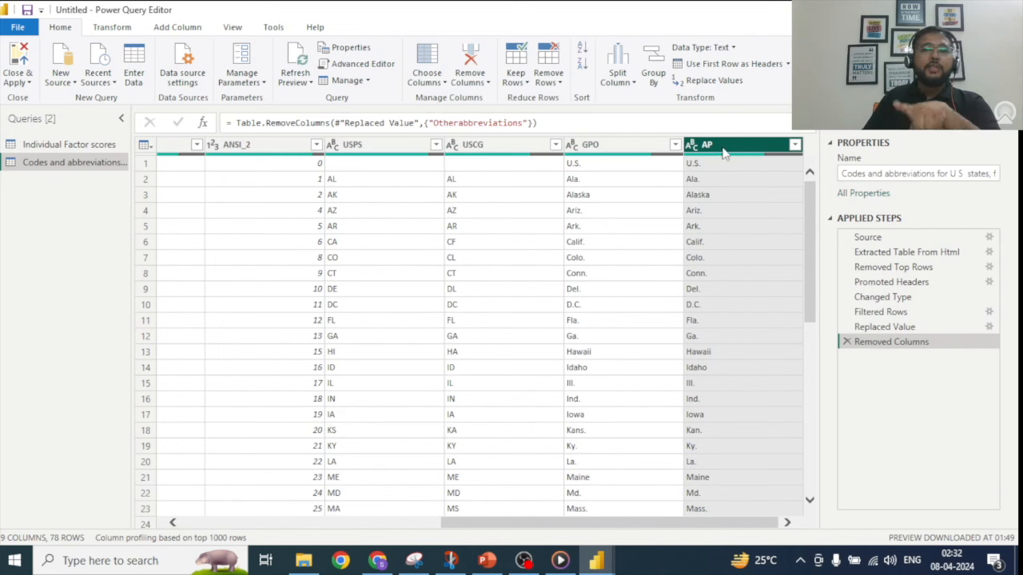
pyautogui.click(482, 85)
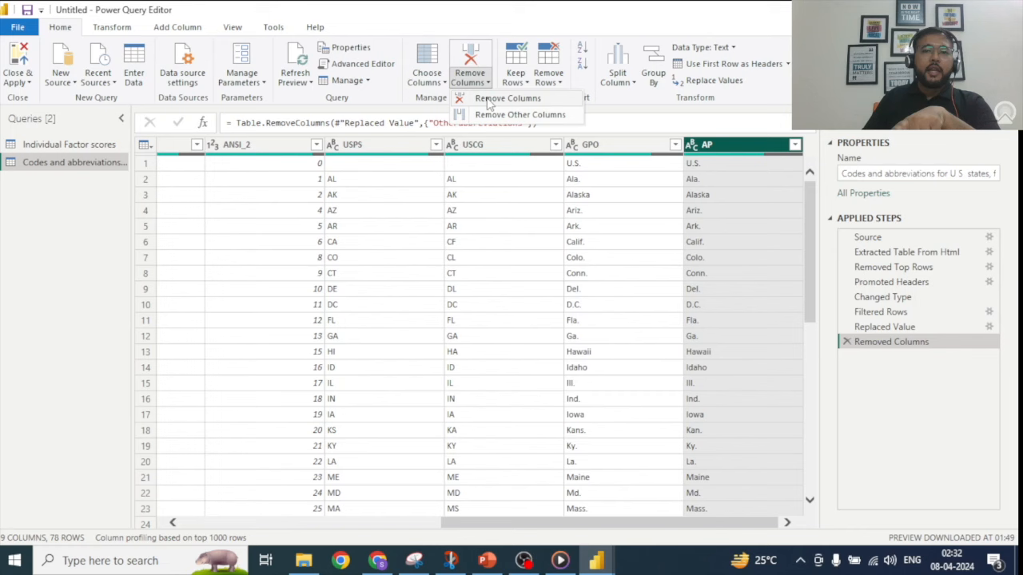
pyautogui.click(487, 98)
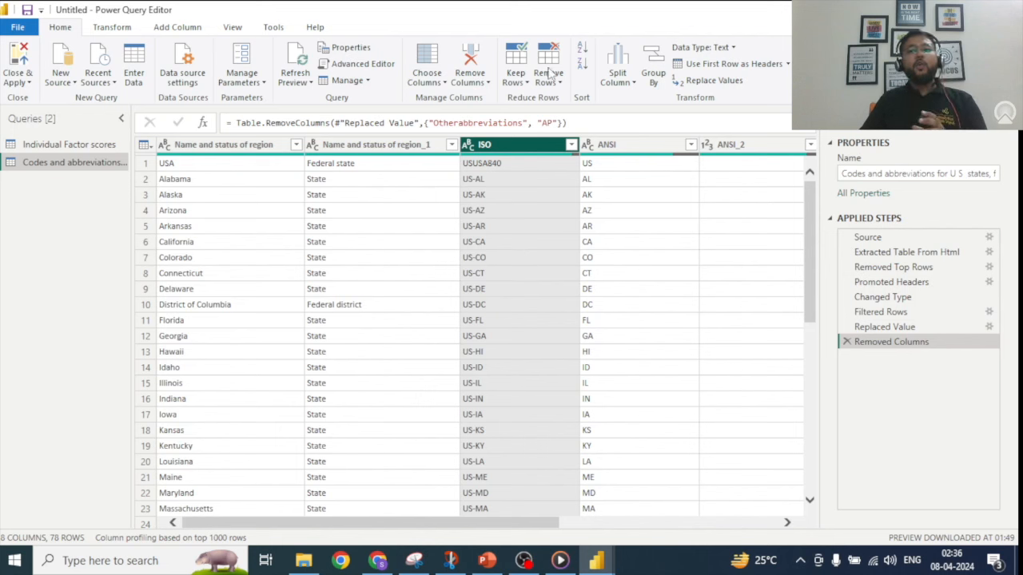
pyautogui.click(617, 78)
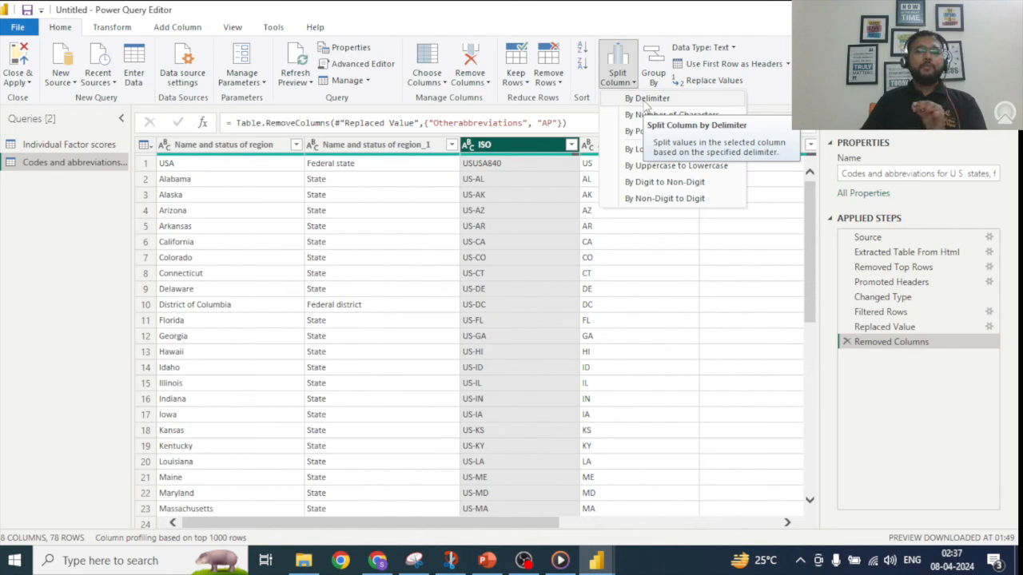
pyautogui.click(525, 344)
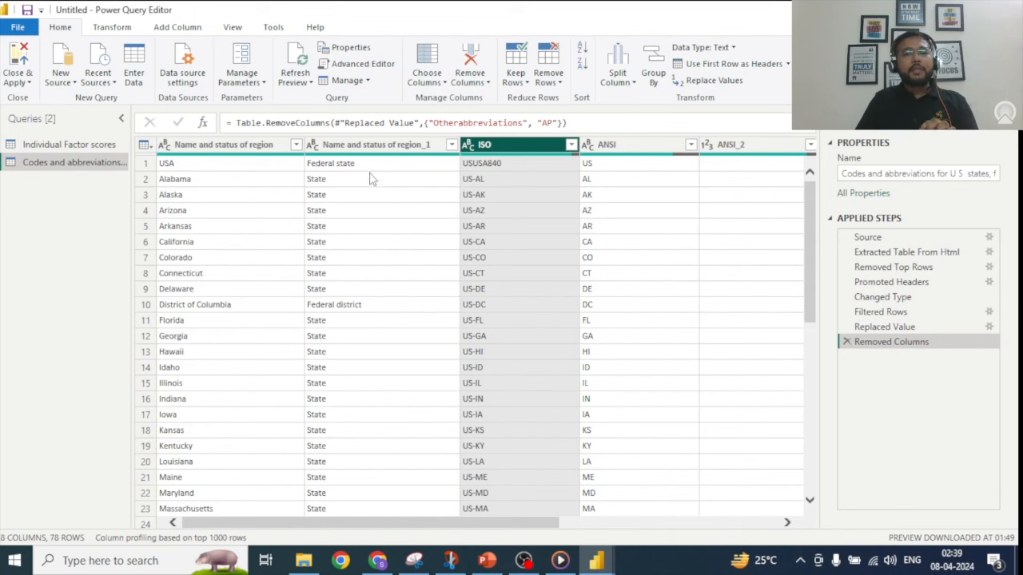
# Step: Group the rows by Name and status of region_1 with a Count Rows operation in a new column named Count
pyautogui.click(346, 151)
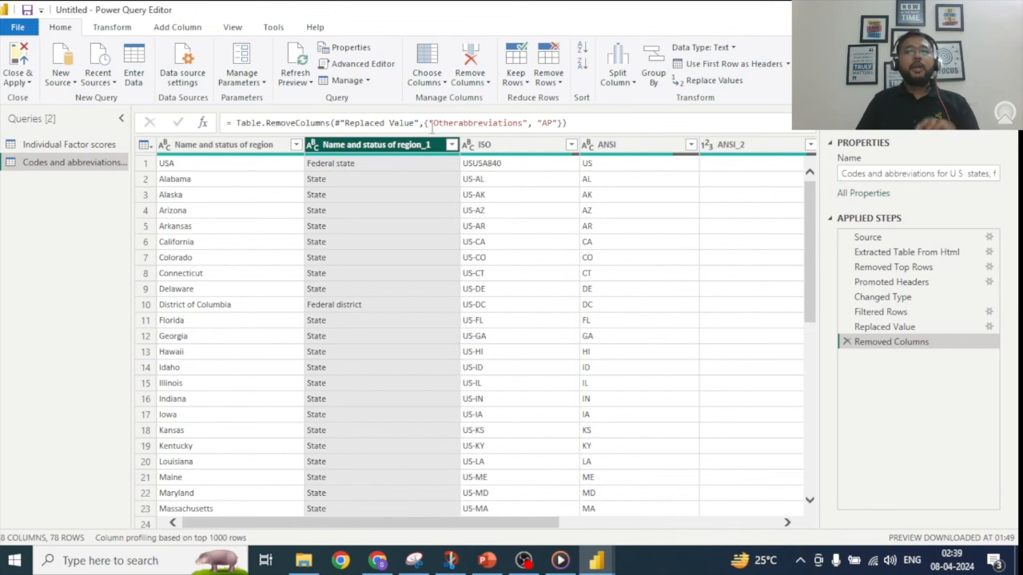
pyautogui.click(653, 76)
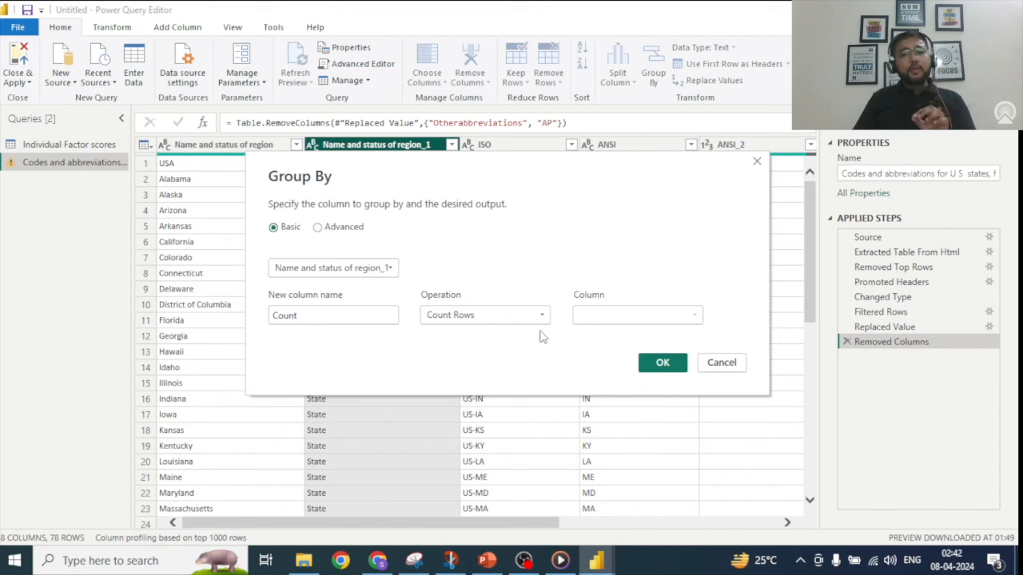
pyautogui.click(489, 316)
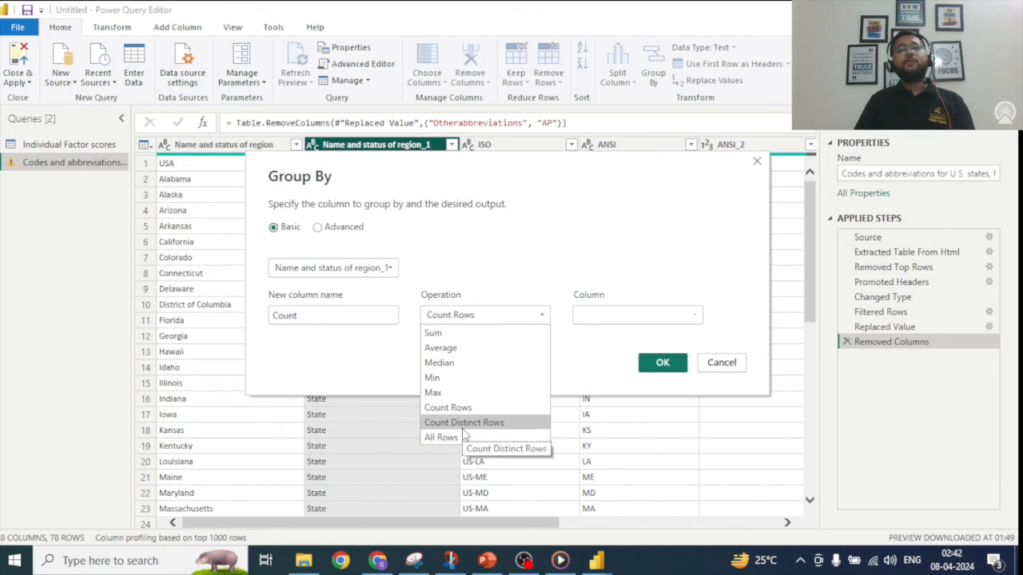
pyautogui.click(593, 230)
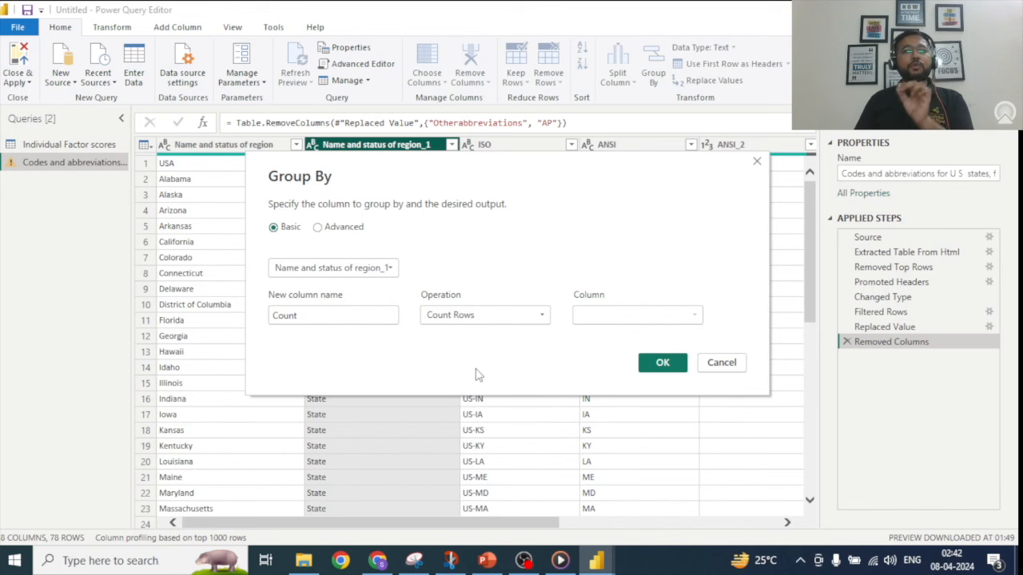
pyautogui.click(657, 366)
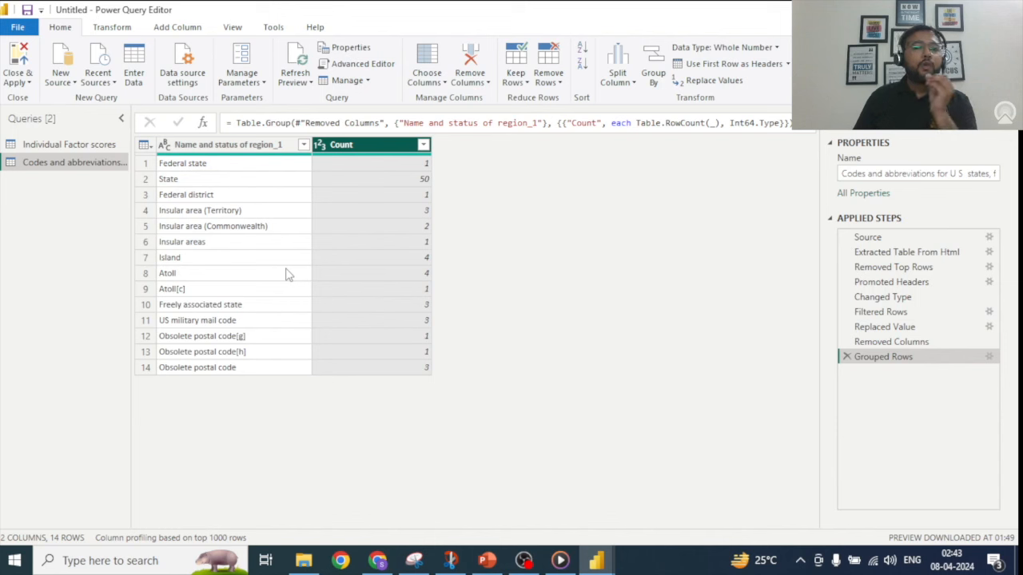
# Step: Sort the grouped rows by Count in descending order, and apply the query changes while closing the Power Query Editor
pyautogui.click(424, 145)
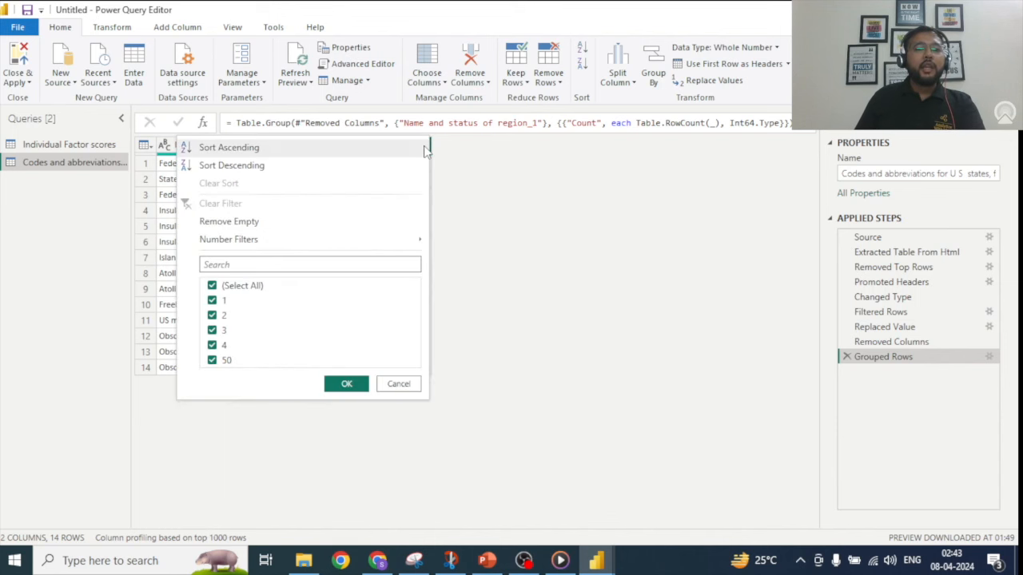
pyautogui.click(276, 165)
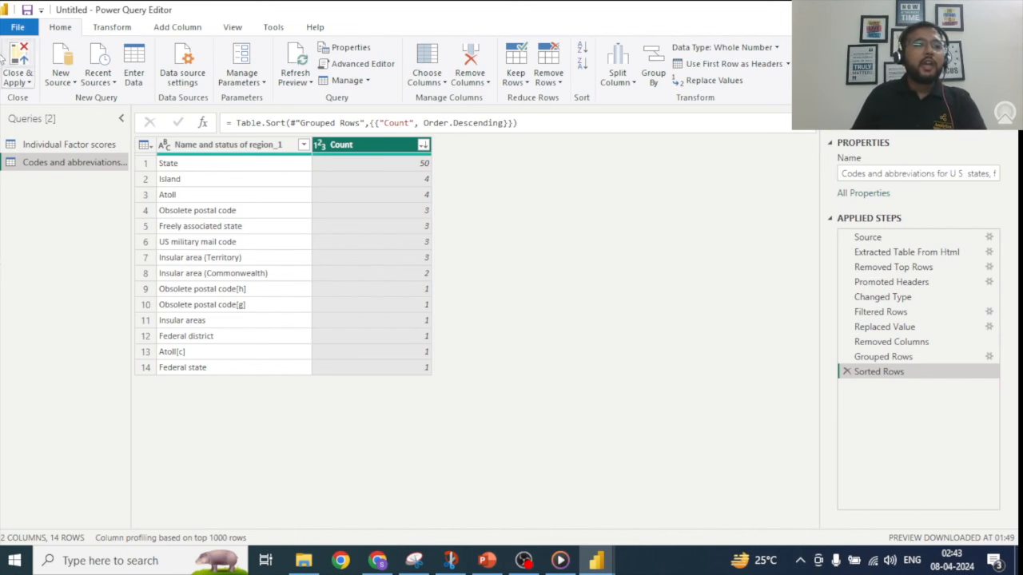
pyautogui.click(19, 82)
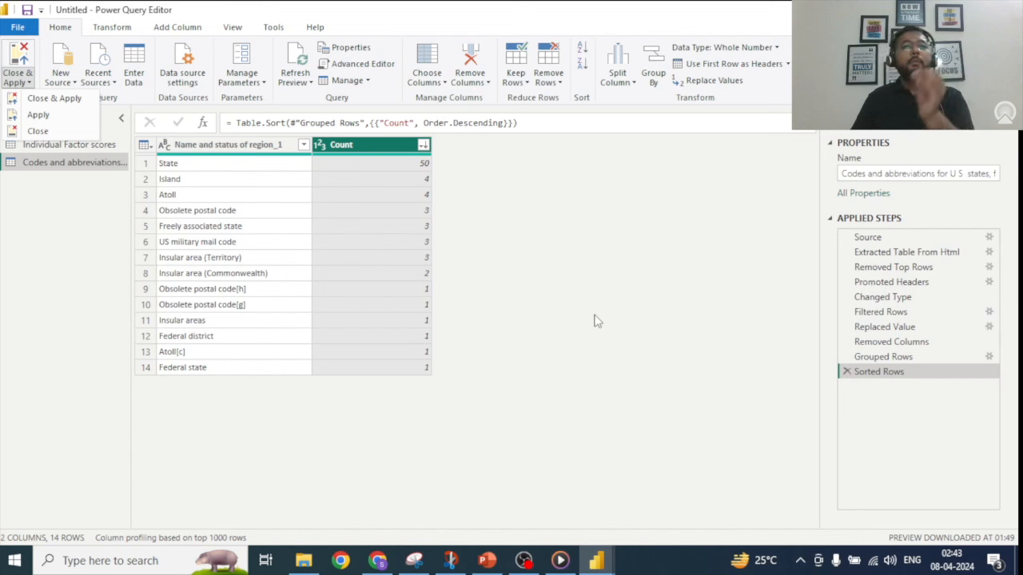
pyautogui.click(54, 102)
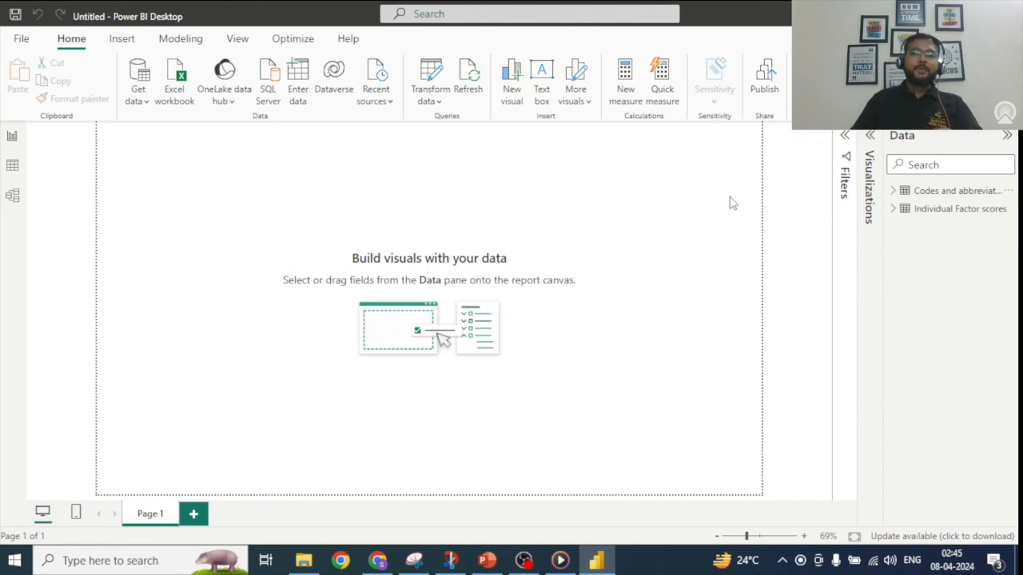
# Step: Build a treemap of Count by Name and status of region_1 and enlarge it to cover most of the report page
pyautogui.click(894, 191)
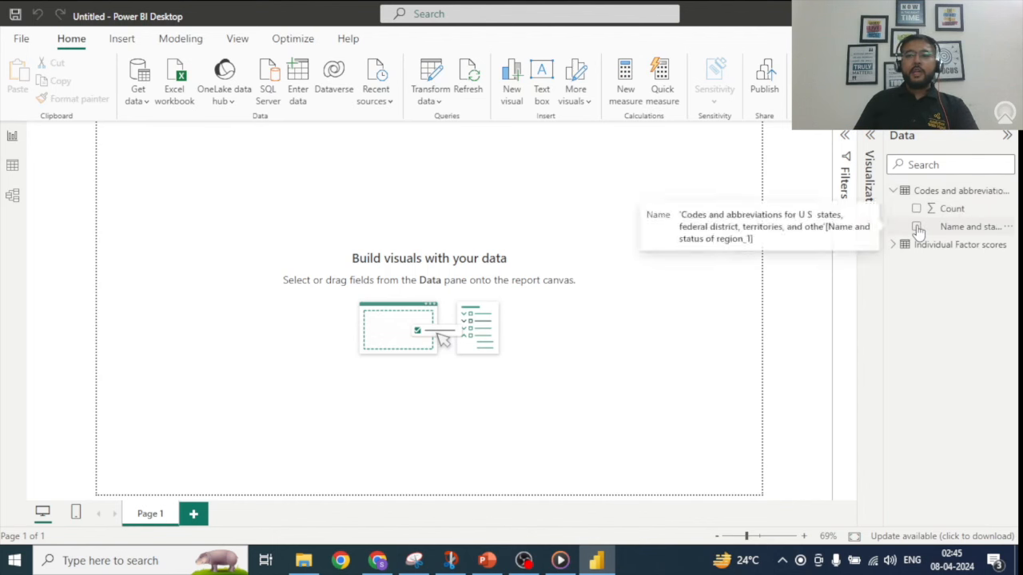
pyautogui.click(917, 228)
pyautogui.click(917, 209)
pyautogui.click(869, 184)
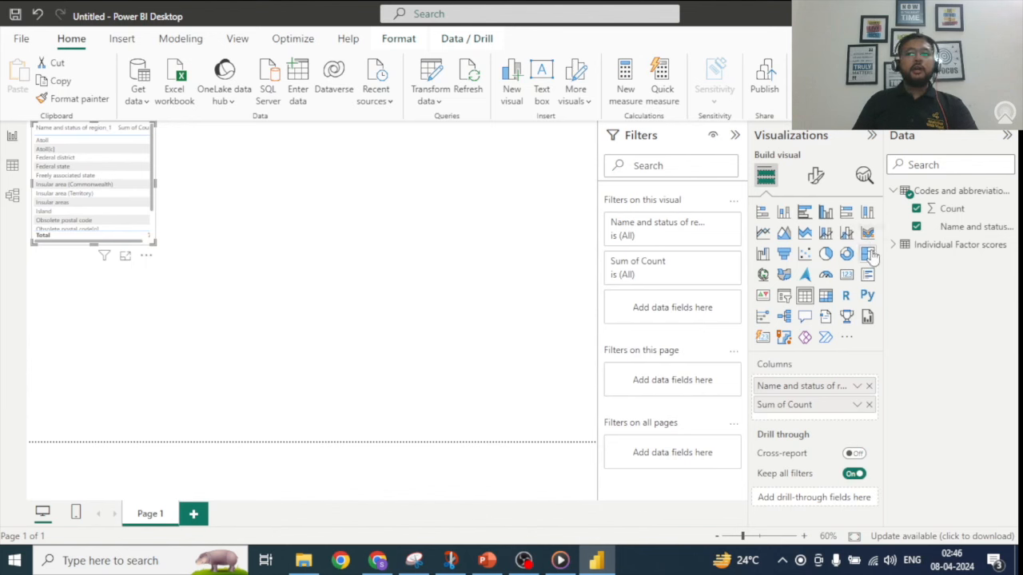
pyautogui.click(869, 254)
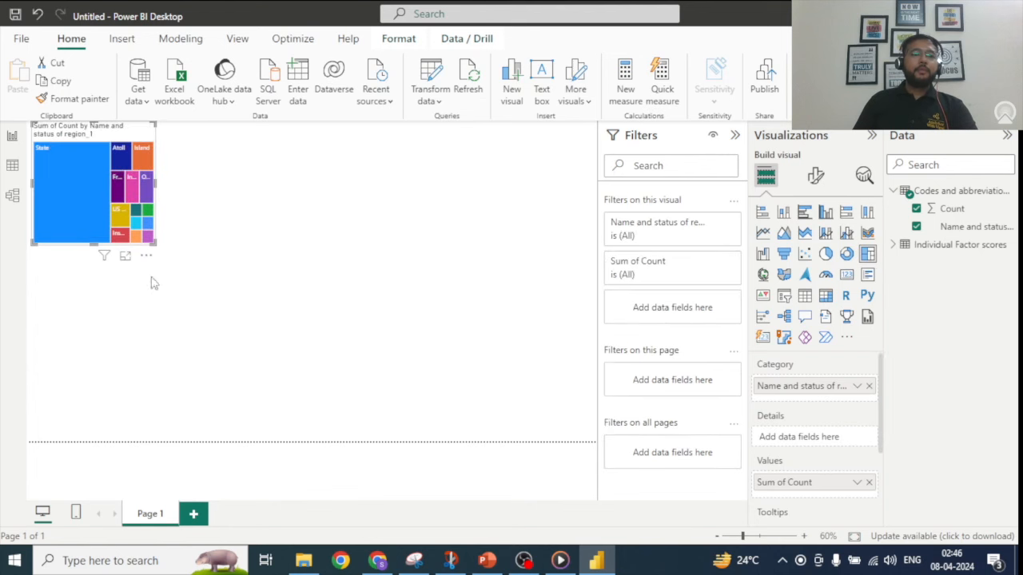
pyautogui.moveTo(152, 239); pyautogui.dragTo(528, 406)
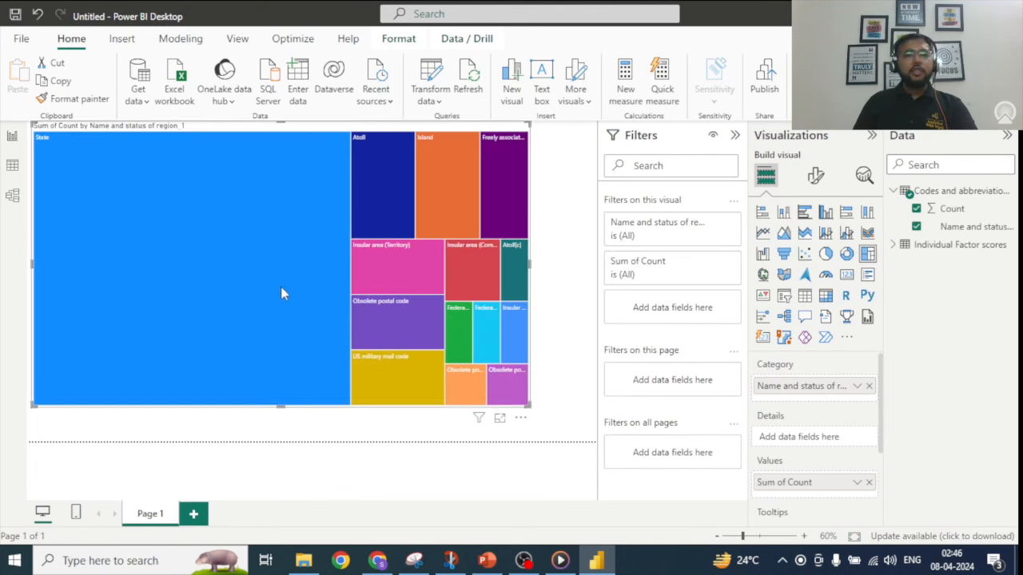
pyautogui.moveTo(276, 281)
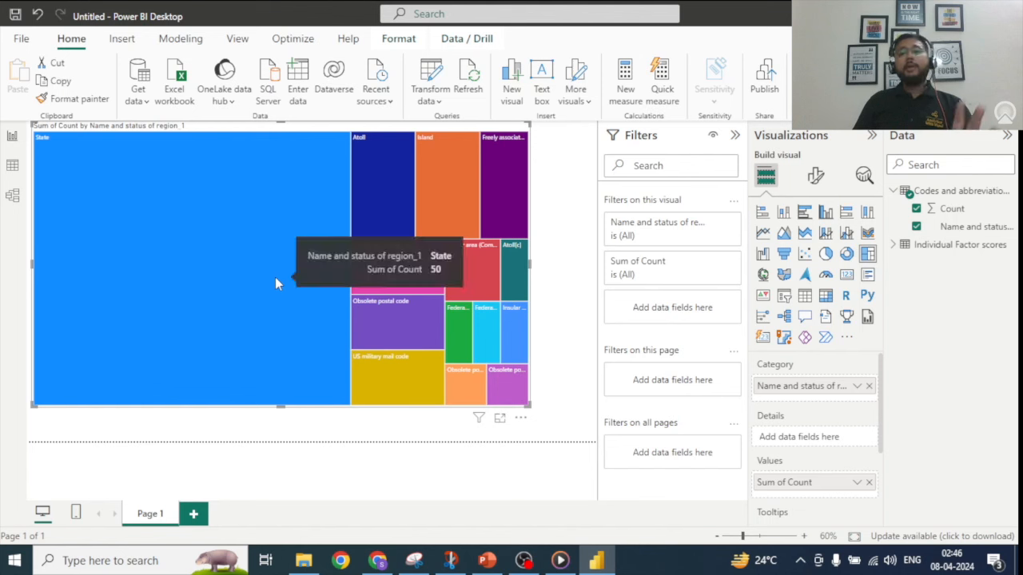